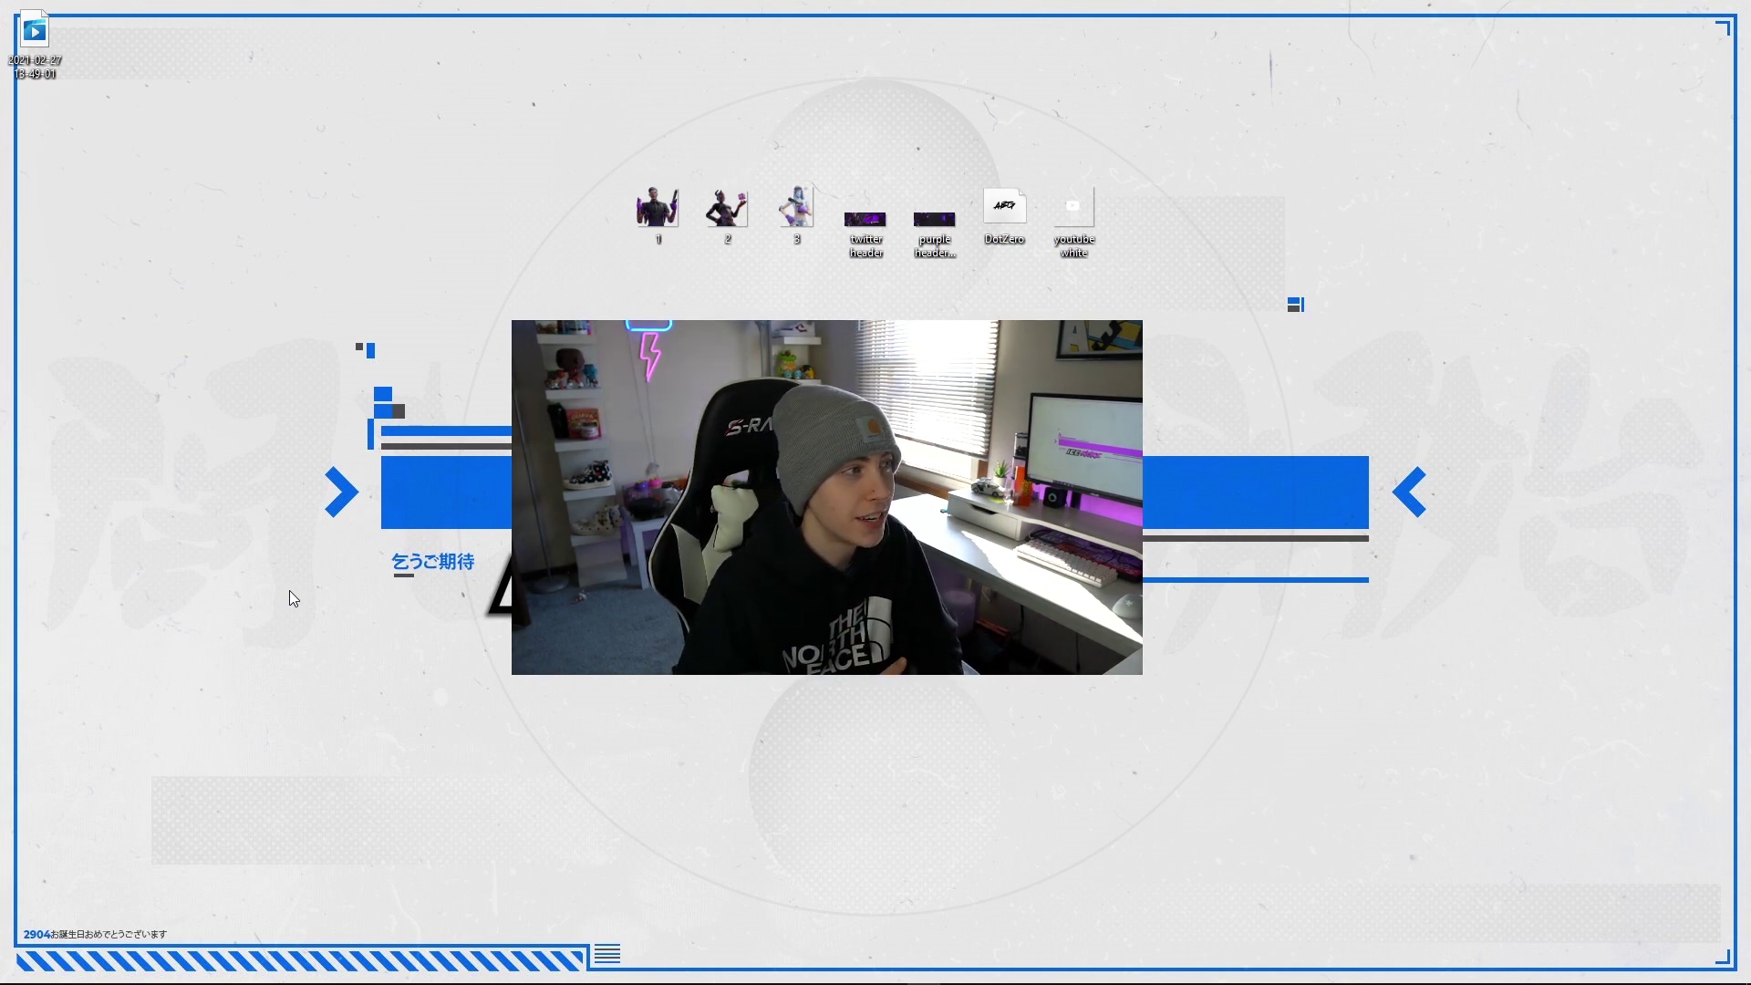
# Step: Preview the character image 1.png from the desktop, then close the preview
pyautogui.click(926, 252)
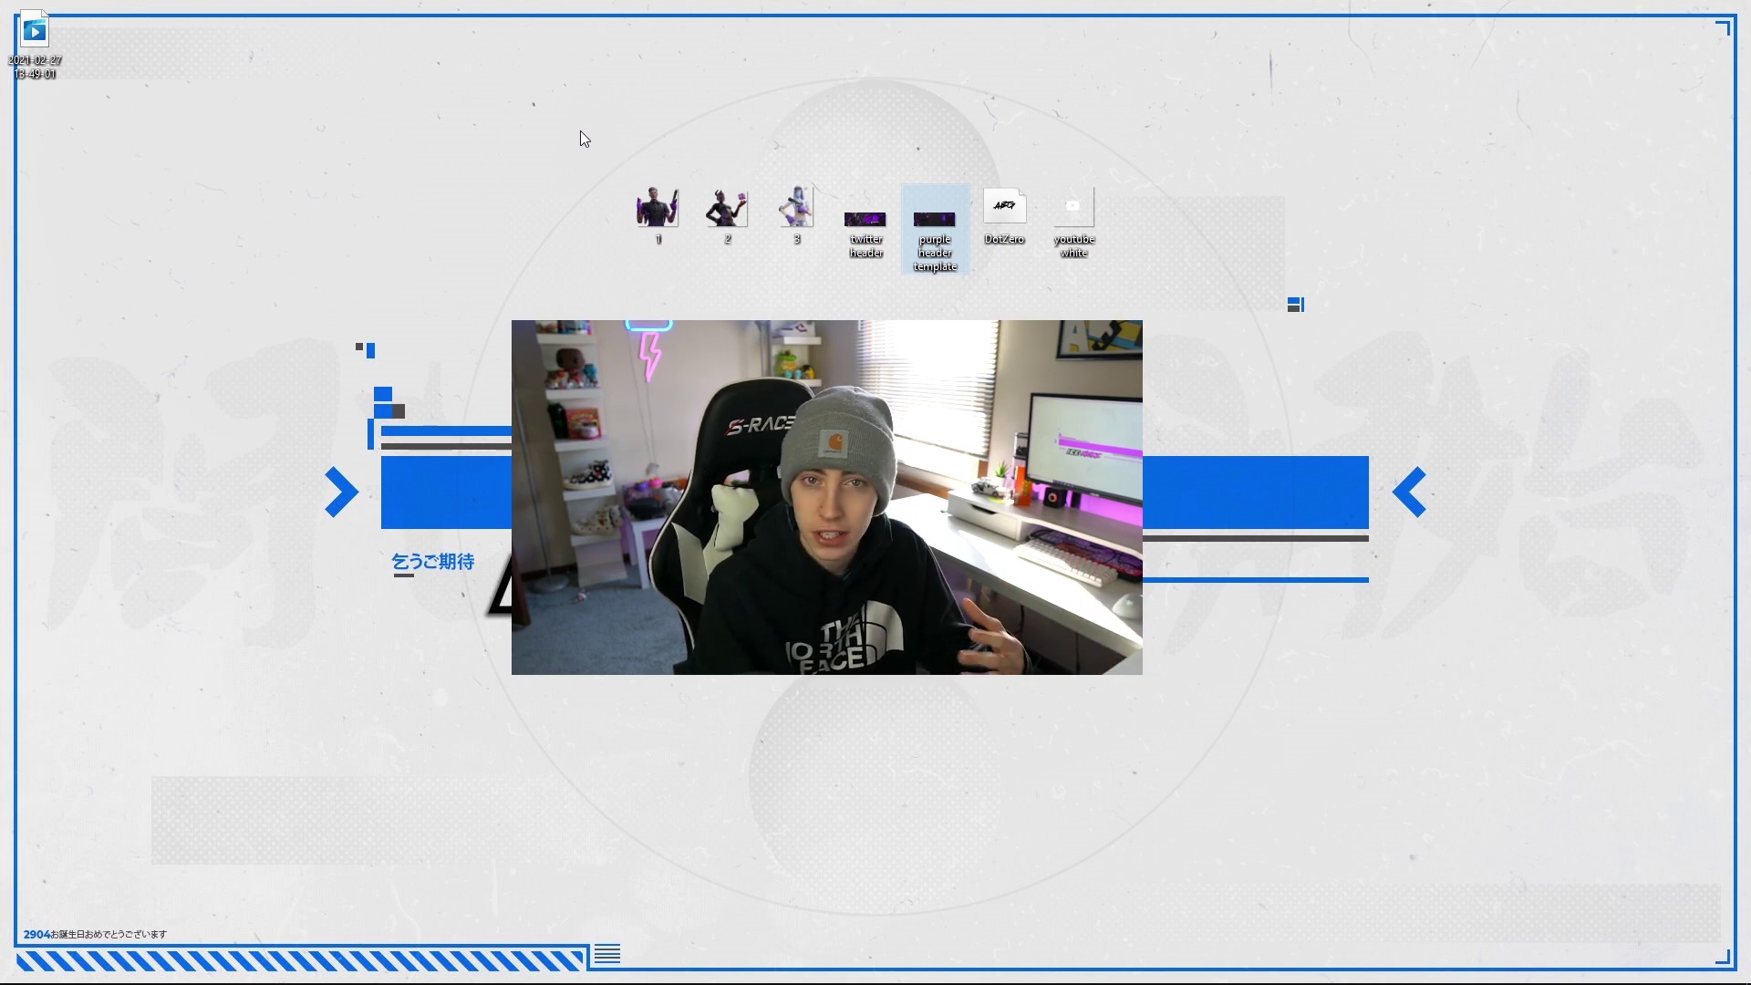
pyautogui.click(655, 212)
pyautogui.doubleClick(653, 208)
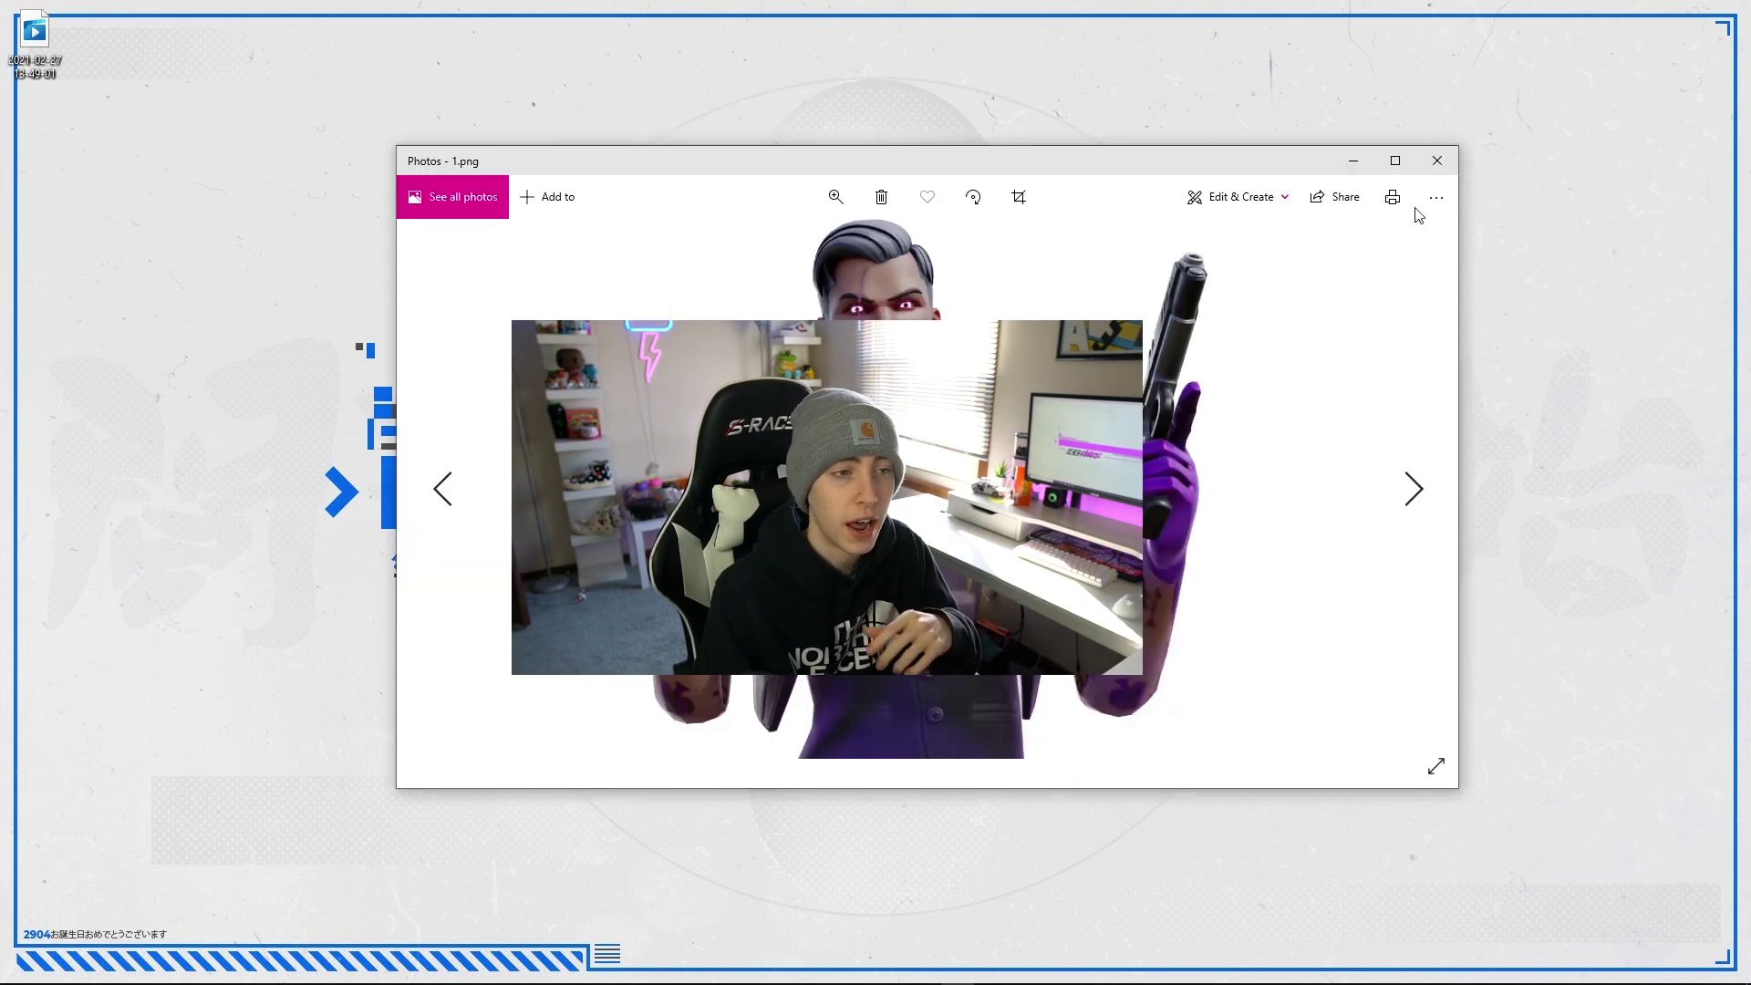
pyautogui.click(1436, 160)
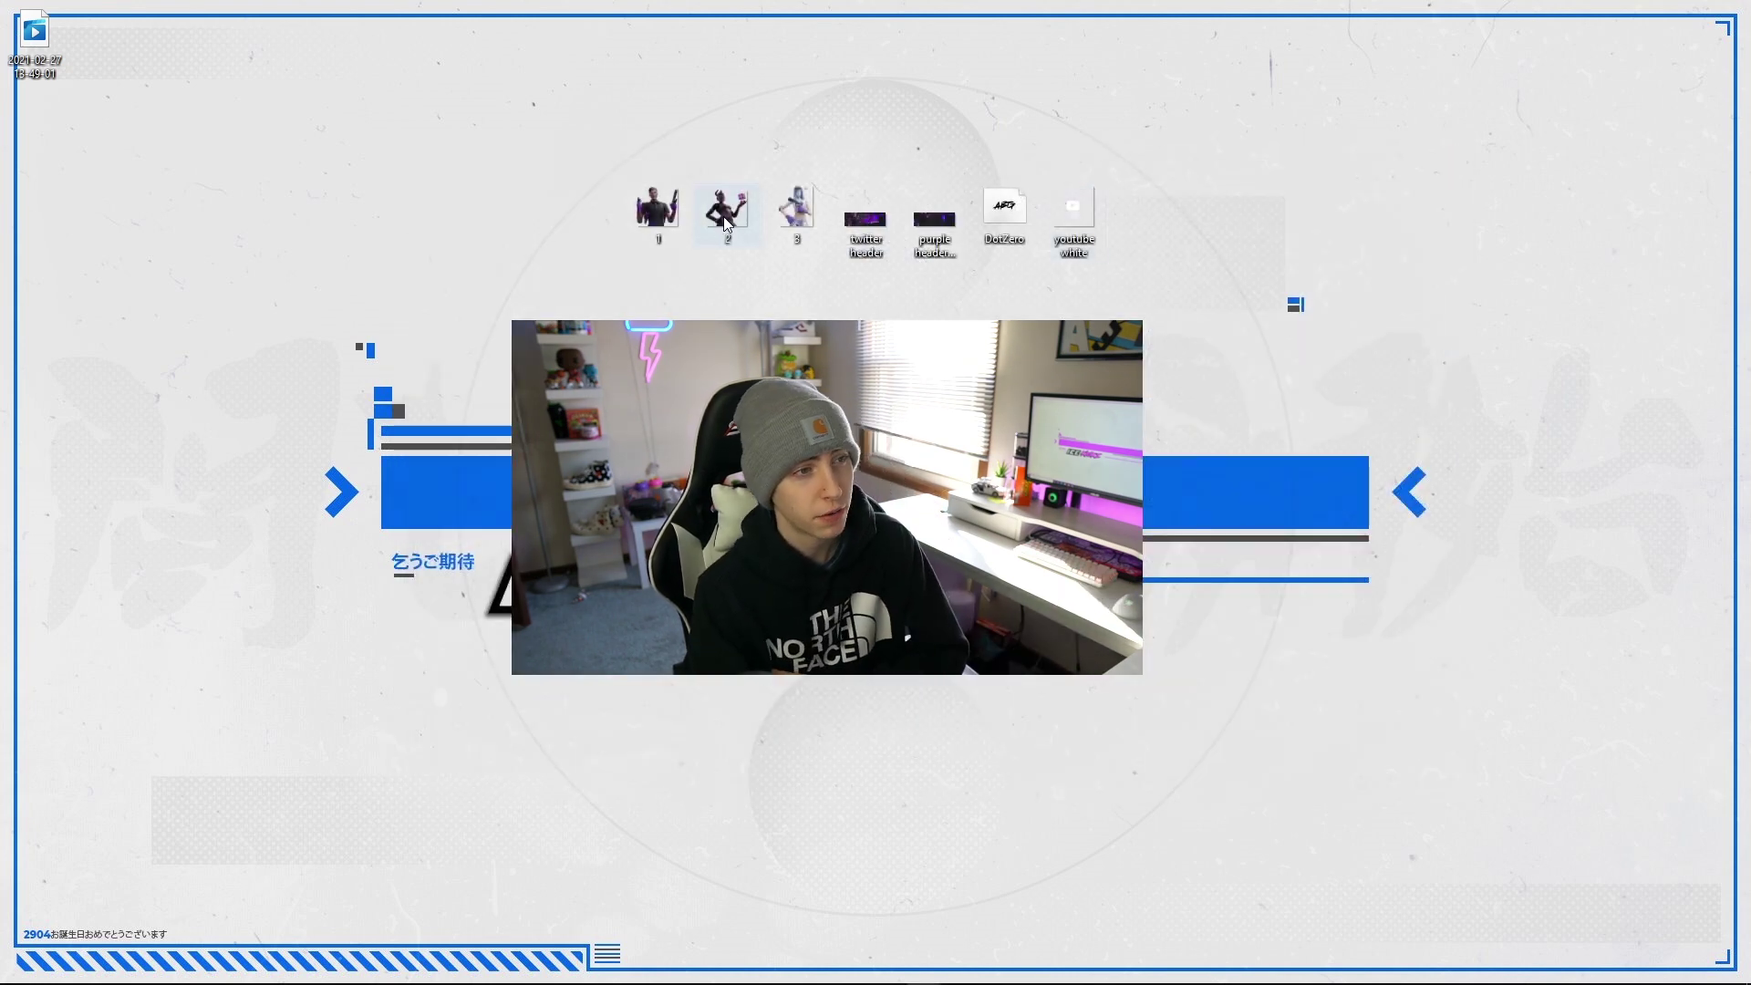
# Step: Preview the purple header template and twitter header images, and drag the DotZero font file
pyautogui.click(766, 208)
pyautogui.doubleClick(934, 219)
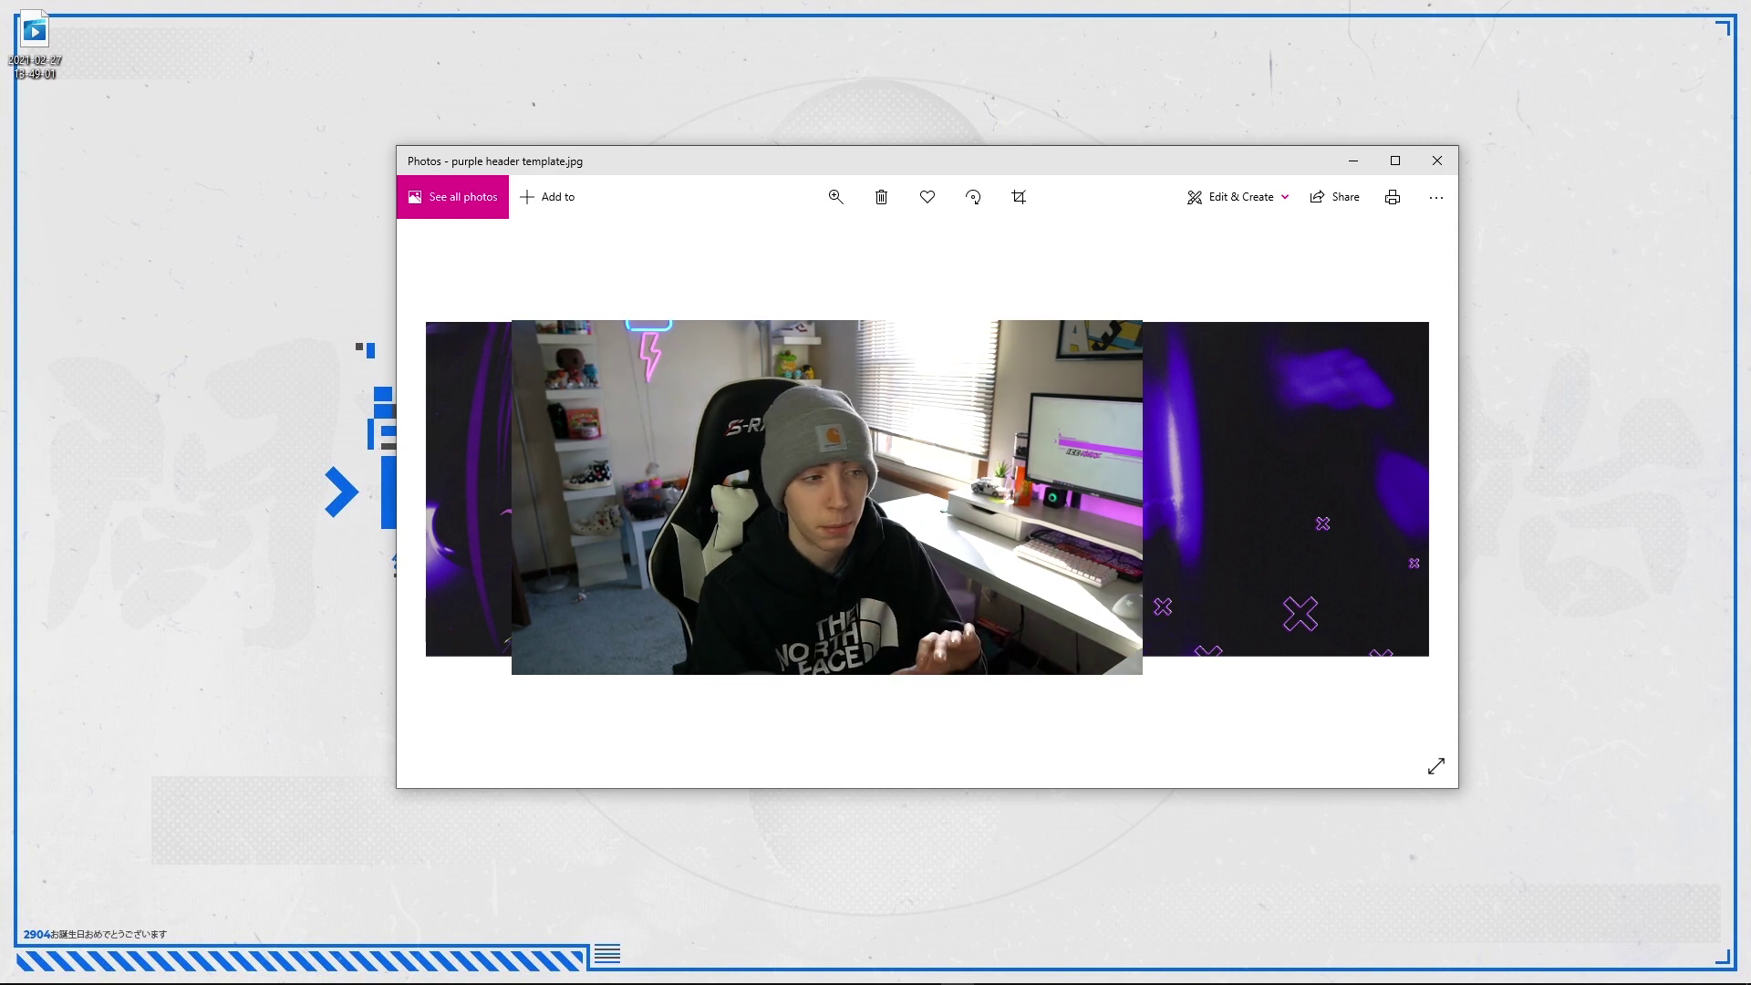
pyautogui.press('Right')
pyautogui.moveTo(796, 160); pyautogui.dragTo(571, 475)
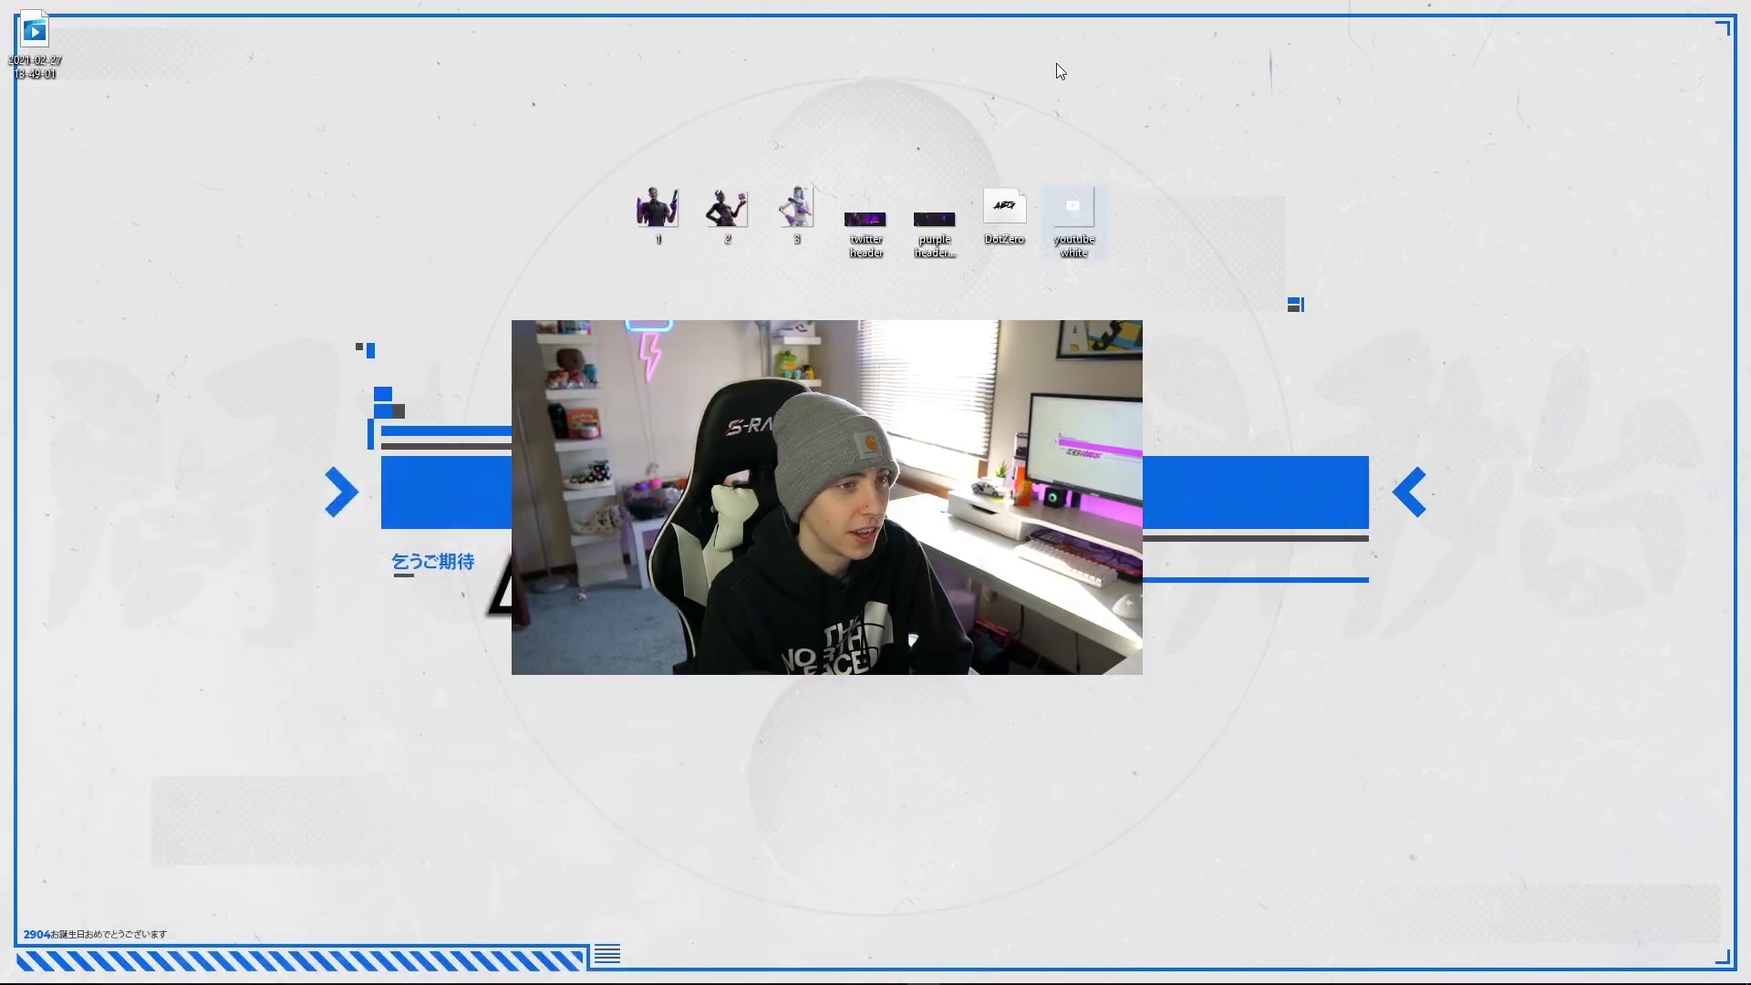
pyautogui.moveTo(1021, 210); pyautogui.dragTo(1007, 244)
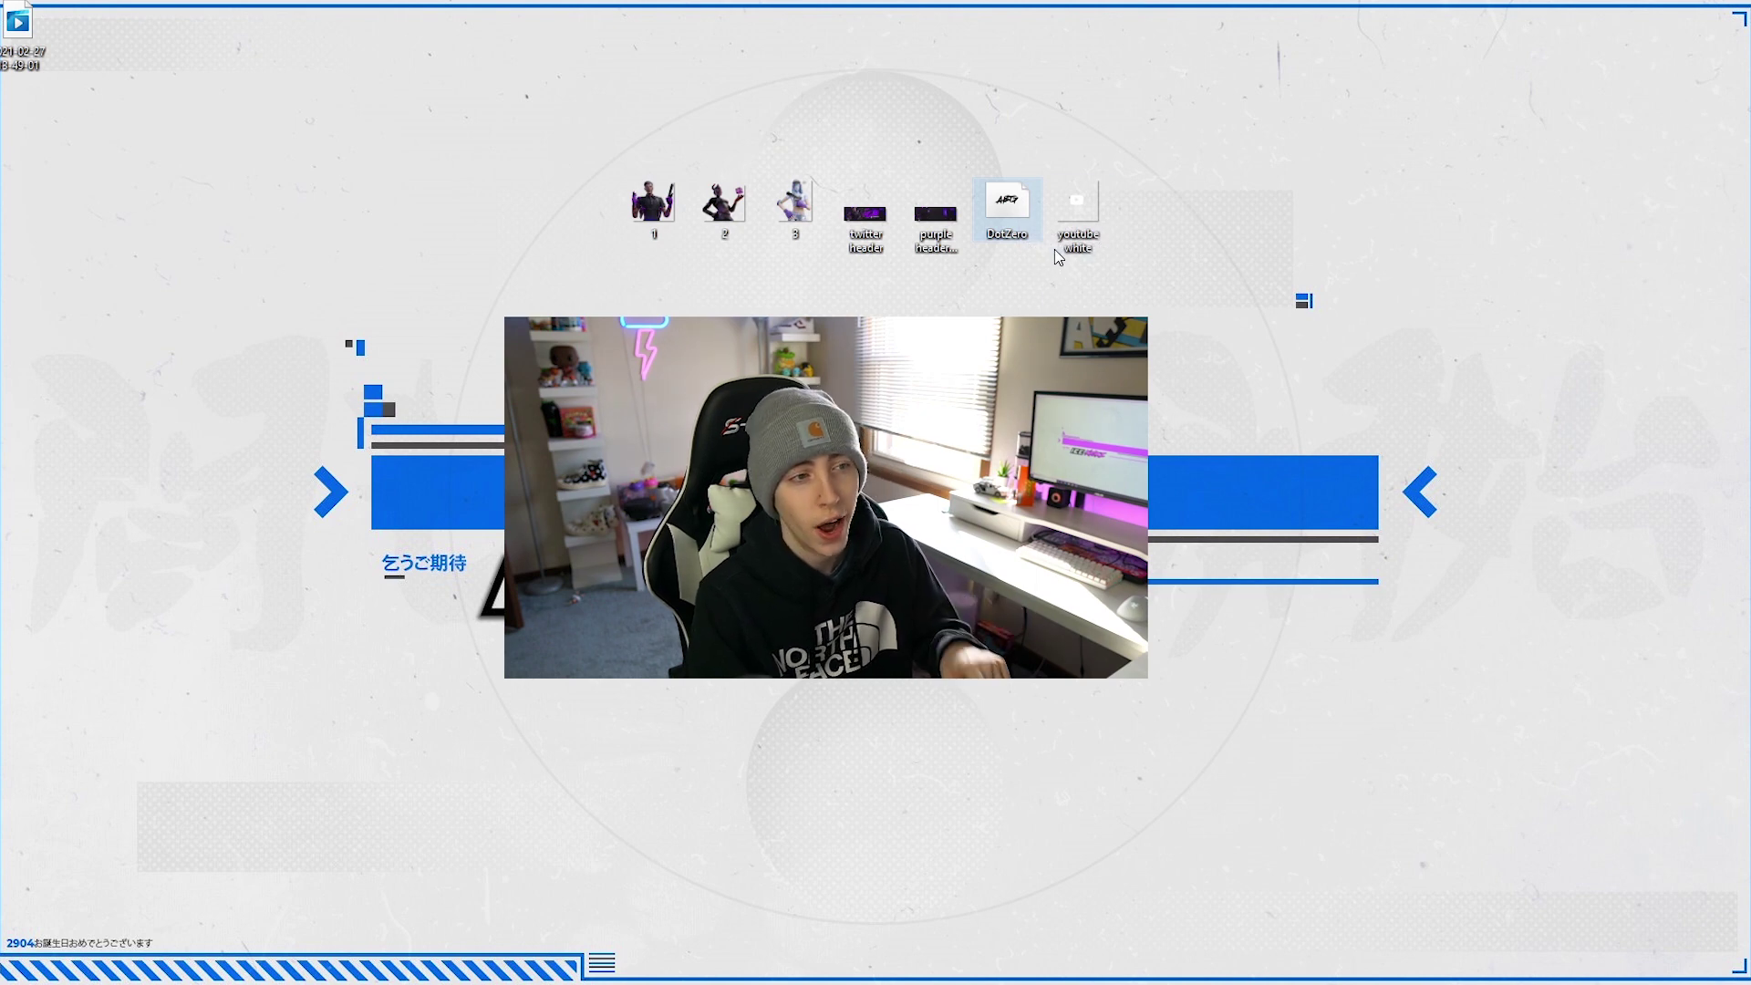
pyautogui.click(1043, 255)
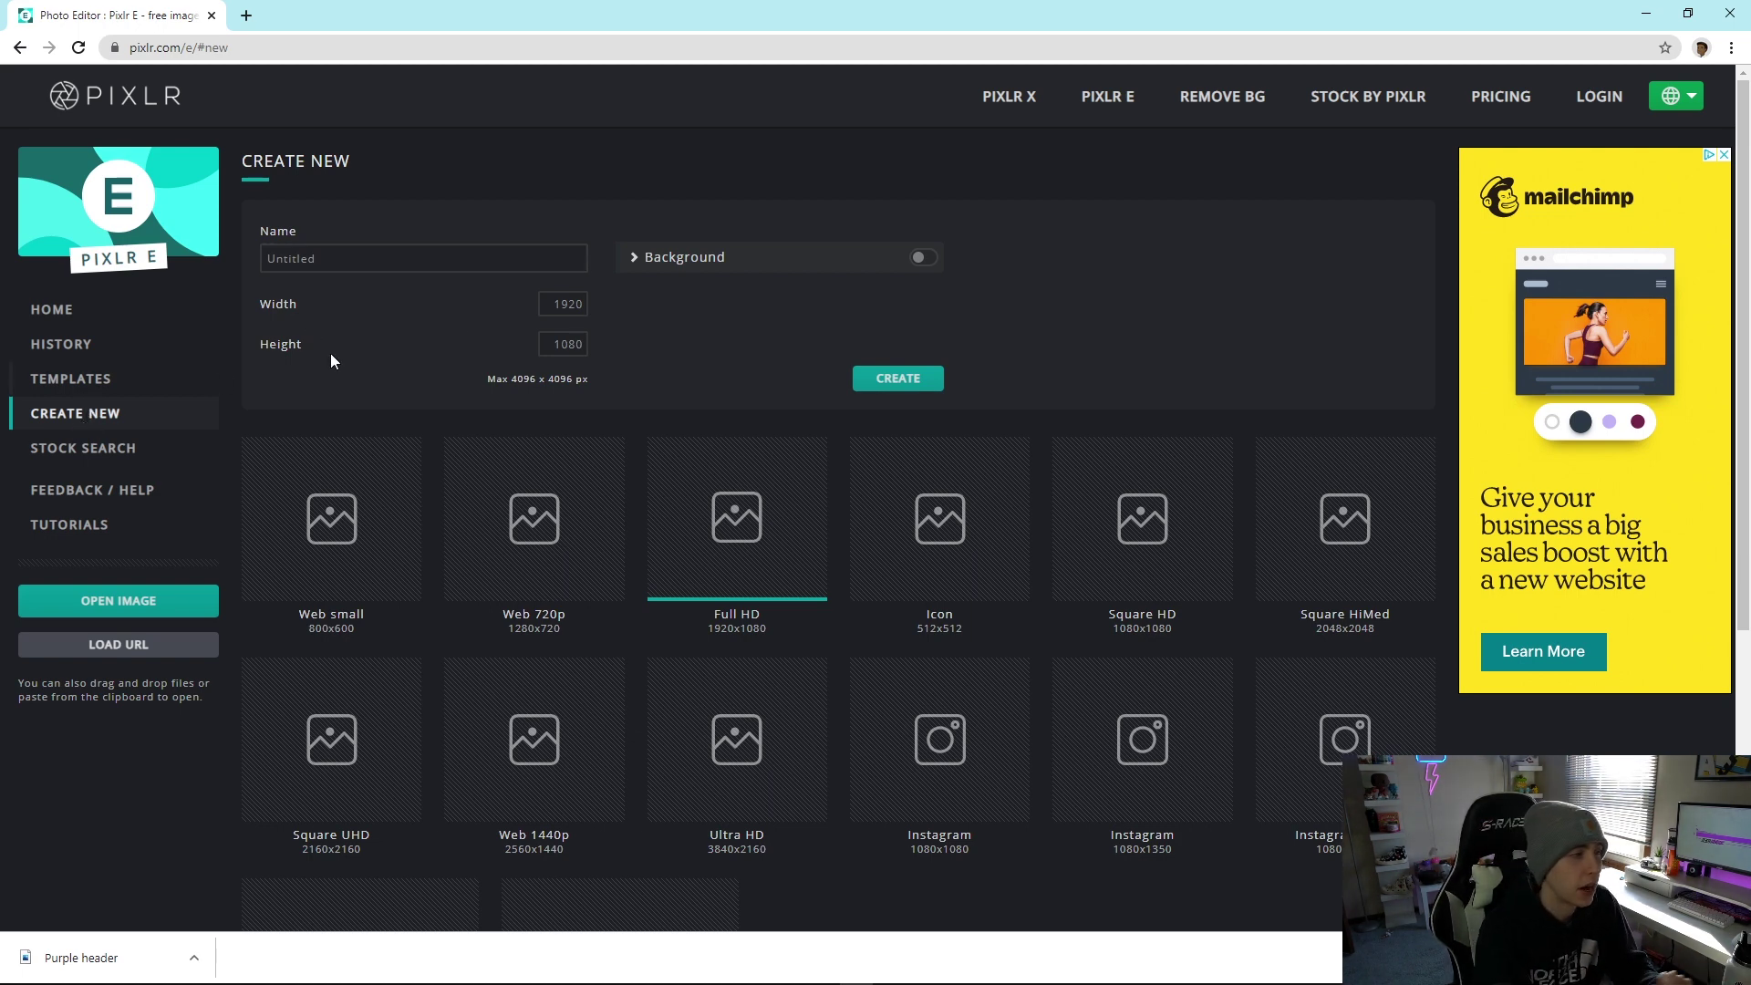
# Step: Create a 1500×500 image named 'twitter header purple'
pyautogui.write('1500')
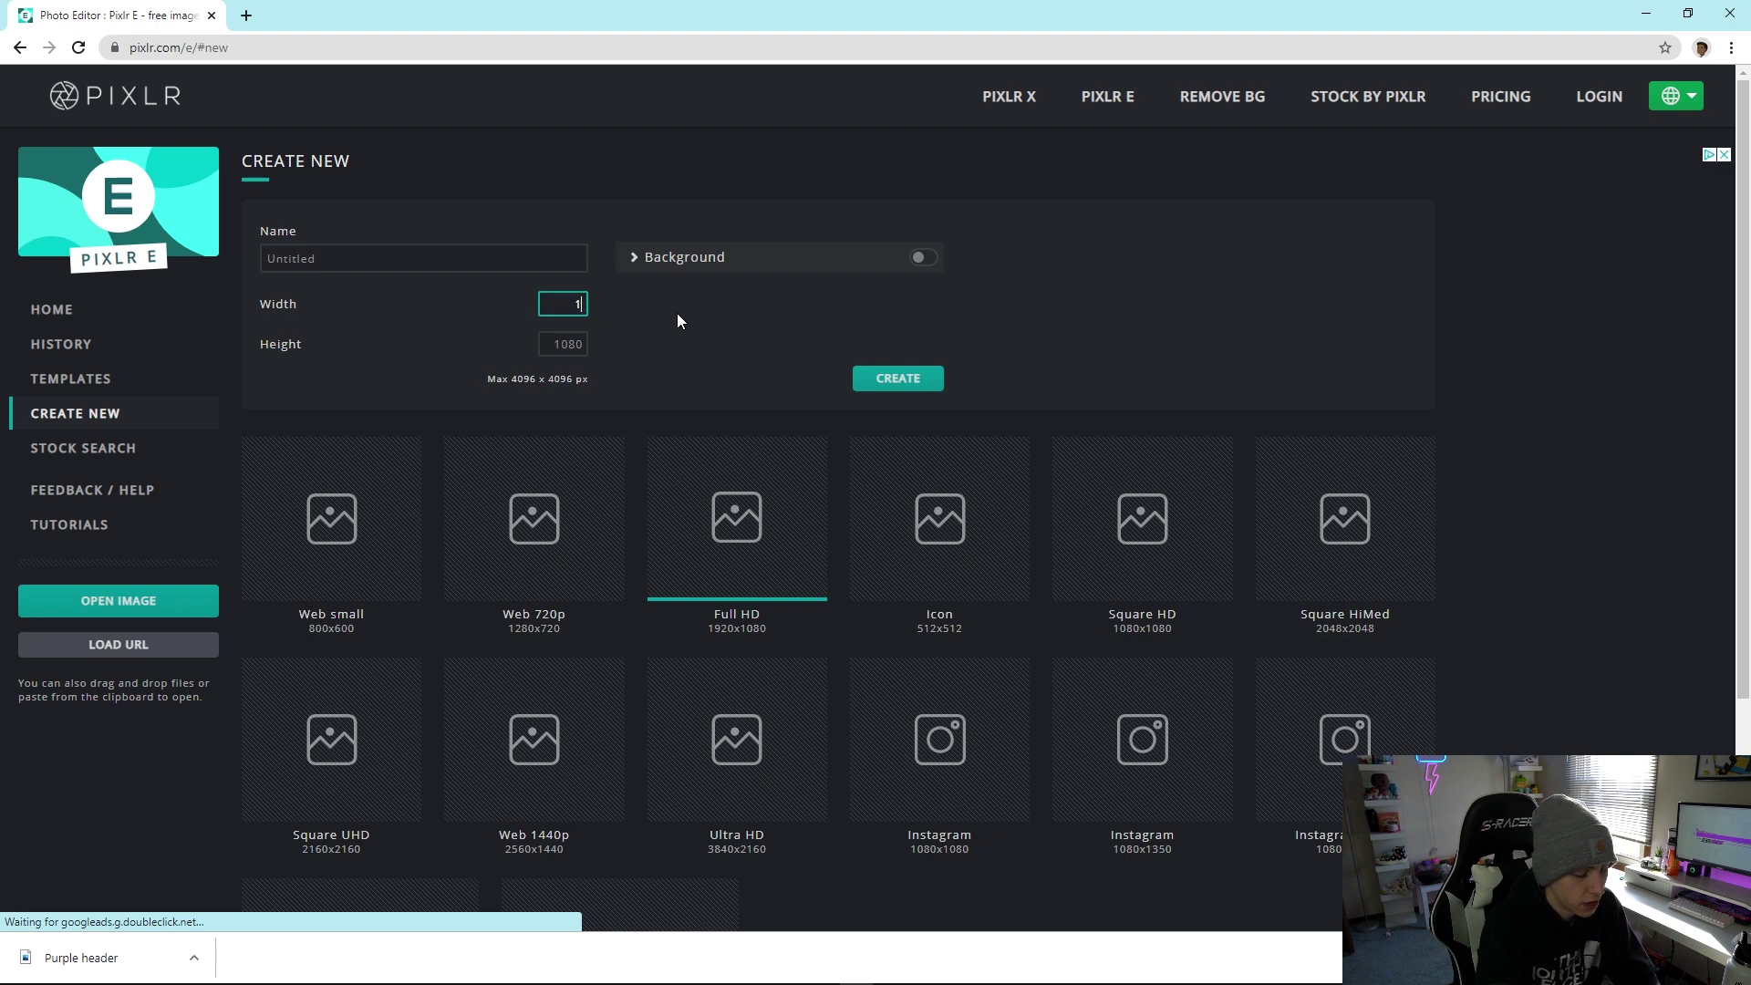
pyautogui.click(561, 344)
pyautogui.write('500')
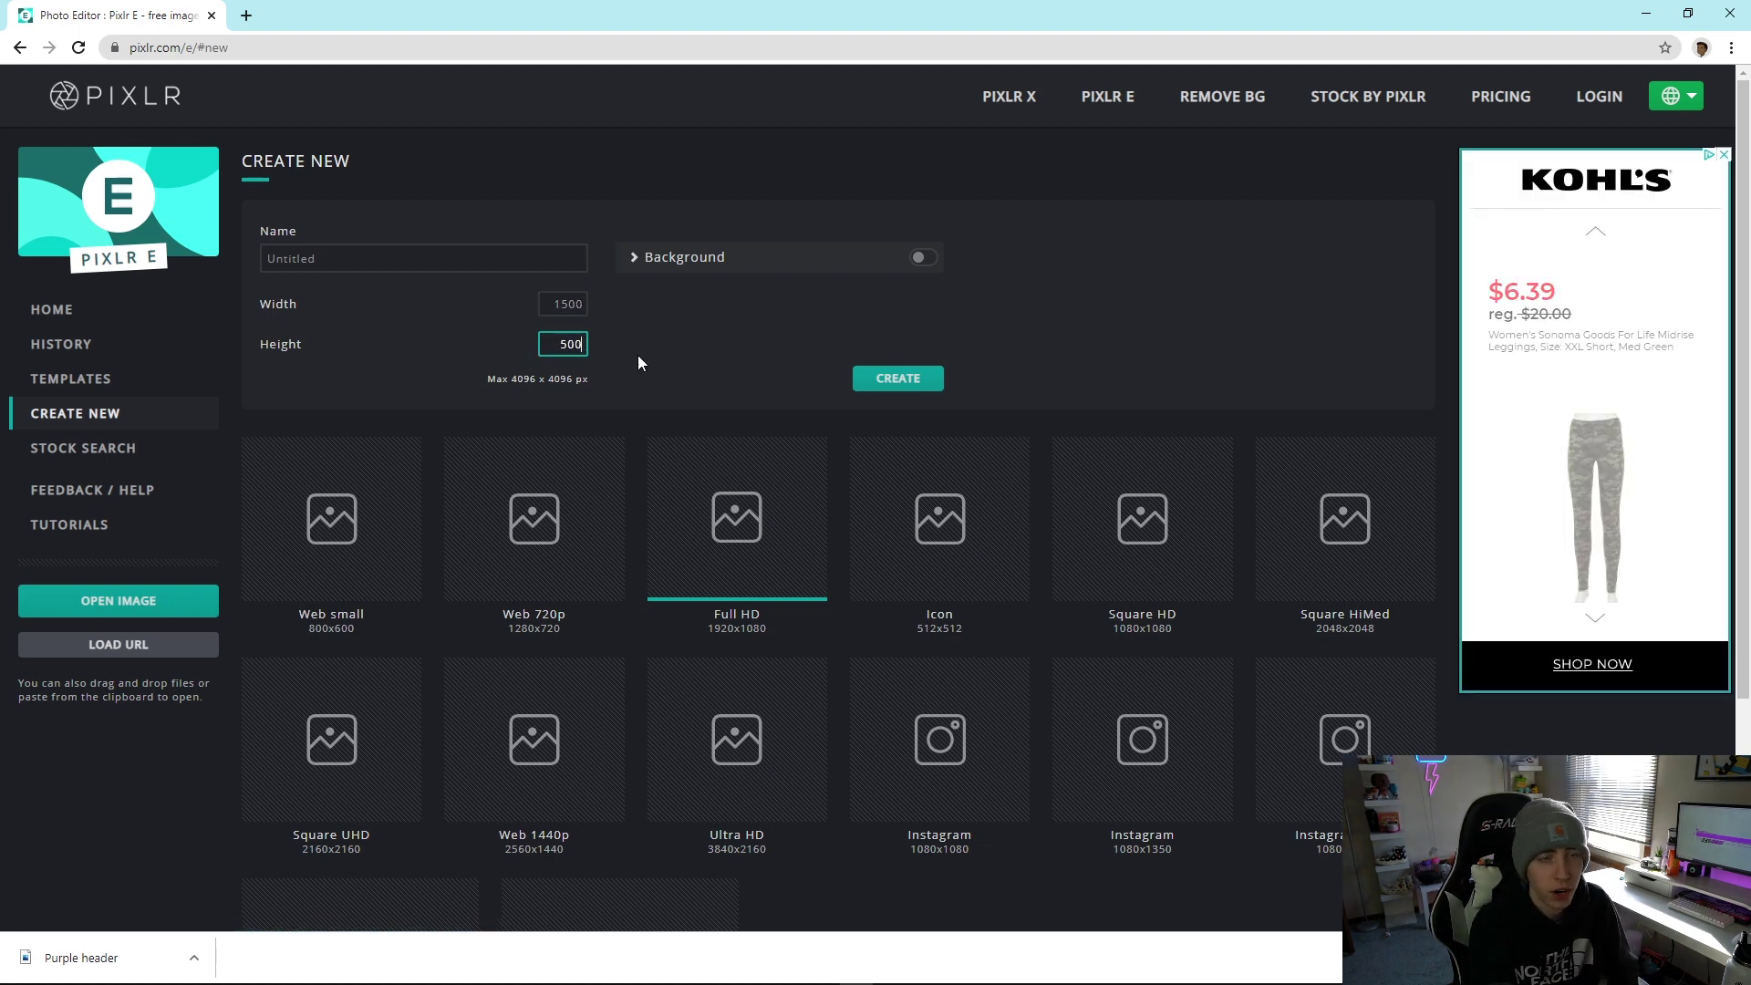
pyautogui.click(282, 259)
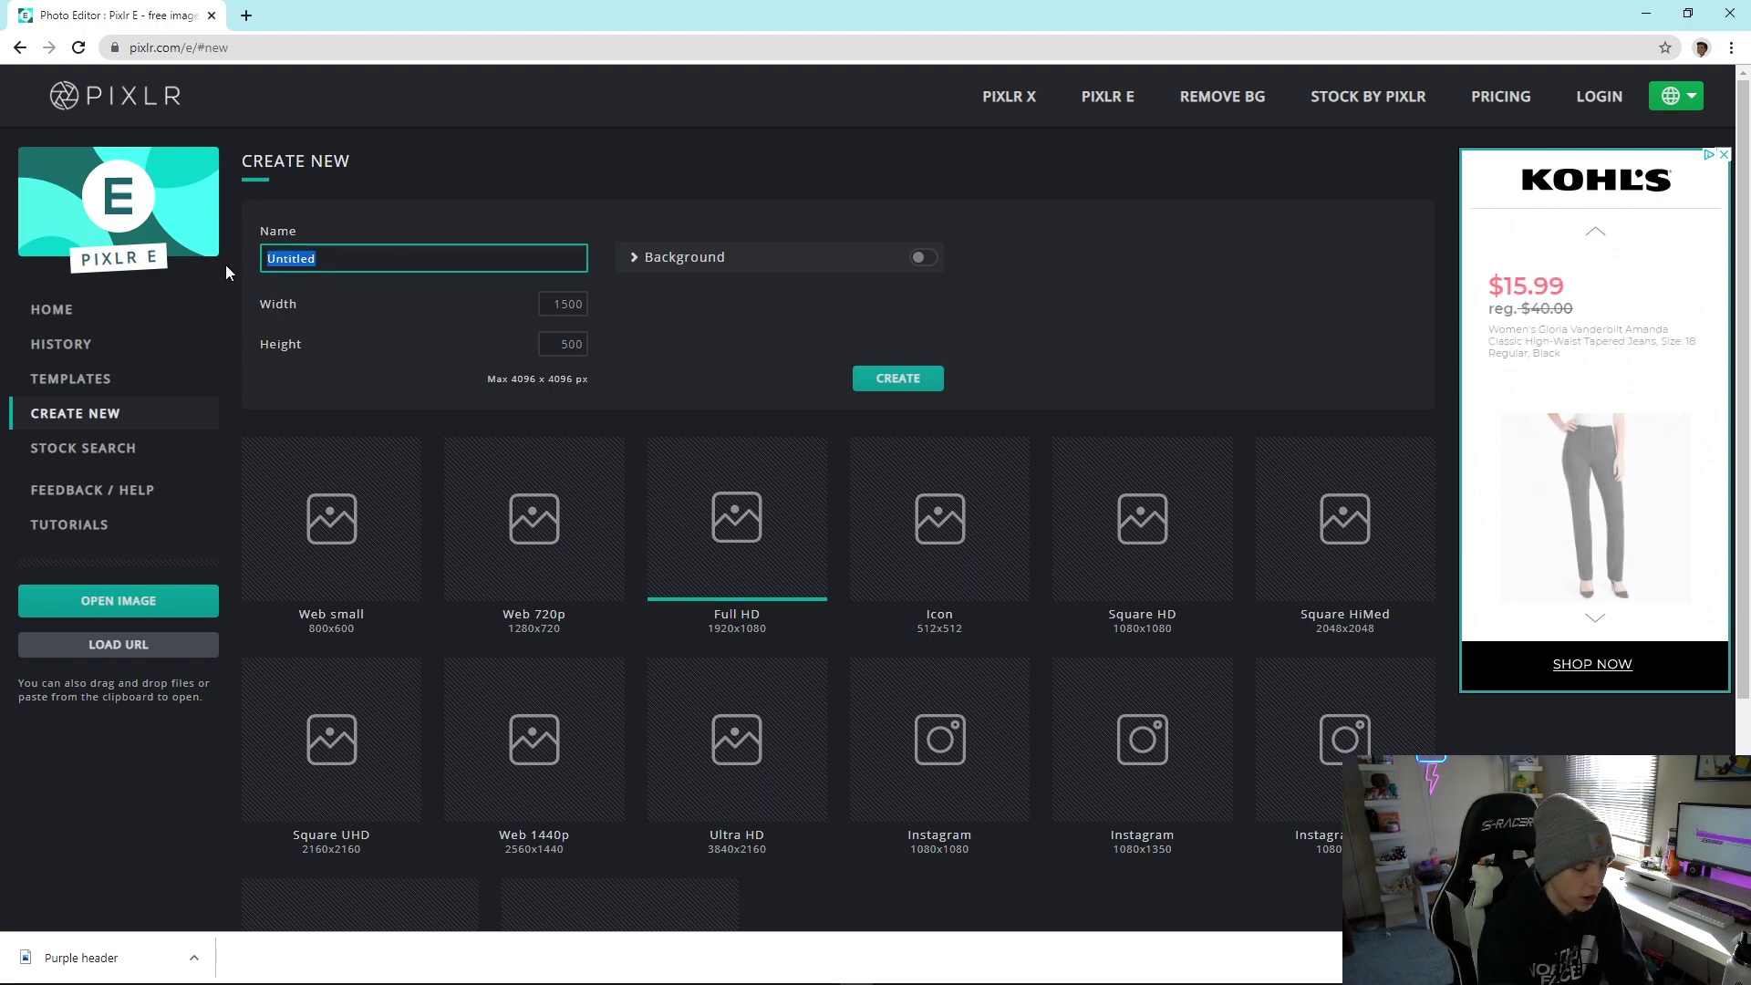
pyautogui.write('twitter header purple')
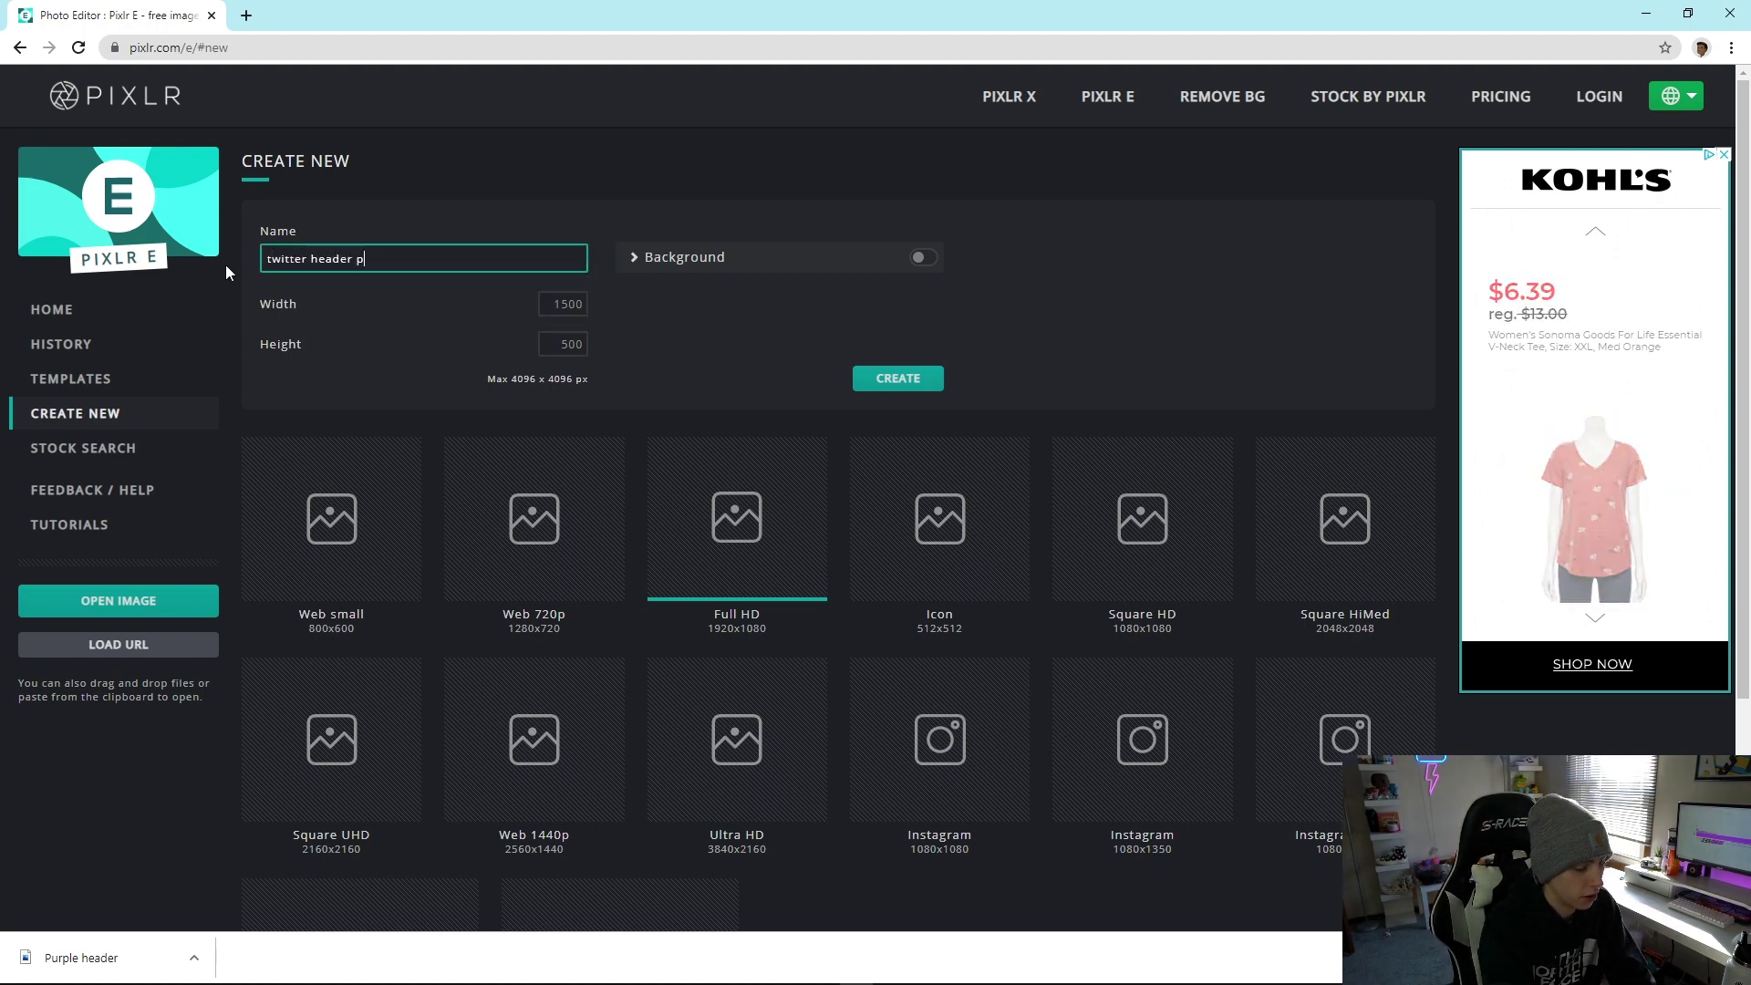
pyautogui.click(883, 376)
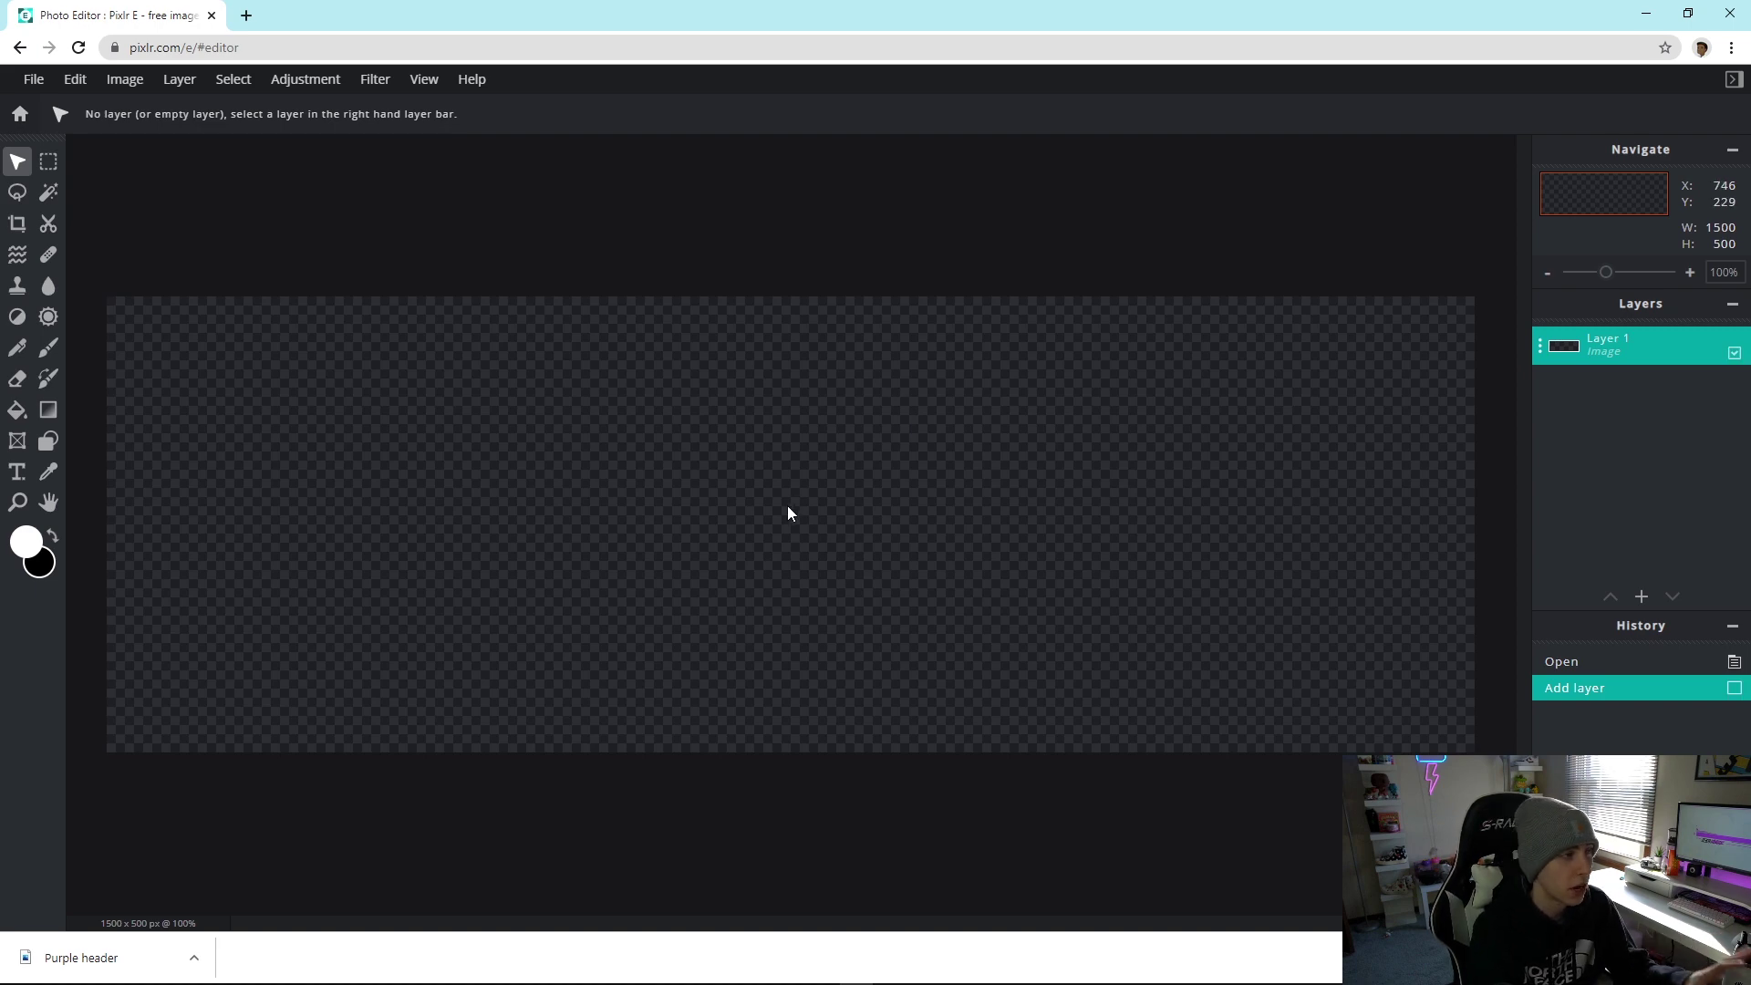
# Step: Add the 'purple header template' image as a new layer filling the canvas
pyautogui.click(180, 79)
pyautogui.click(225, 162)
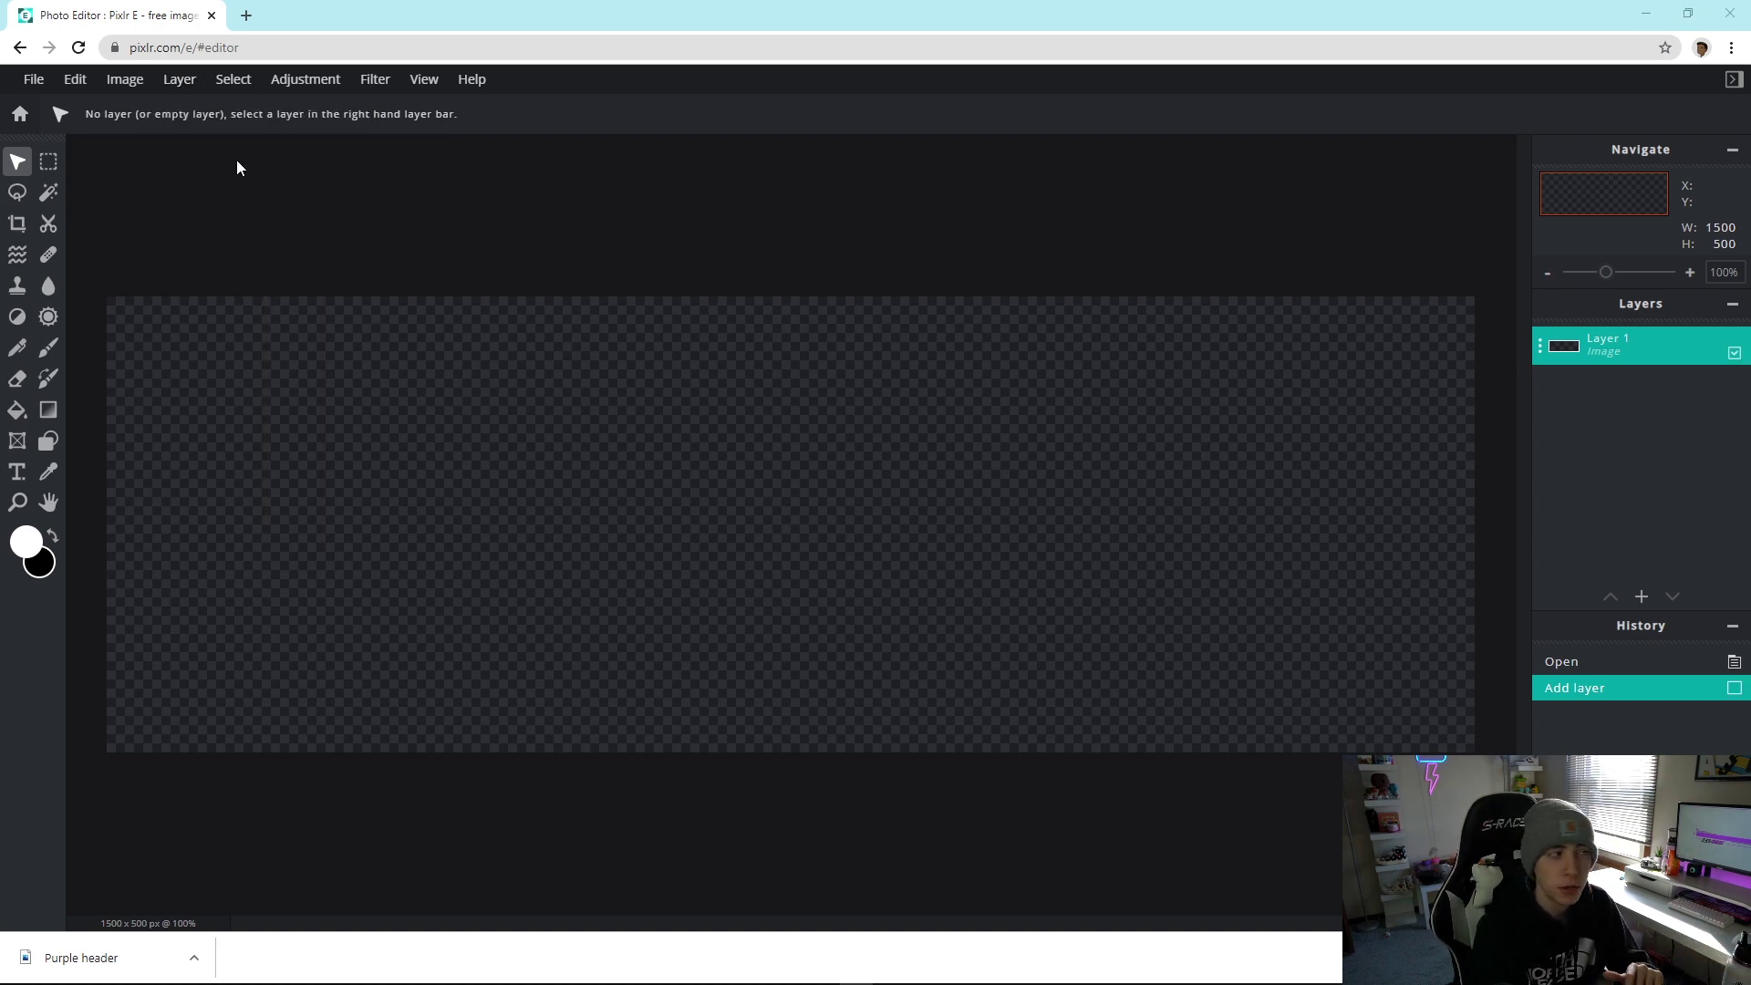
pyautogui.scroll(-10, 560, 399)
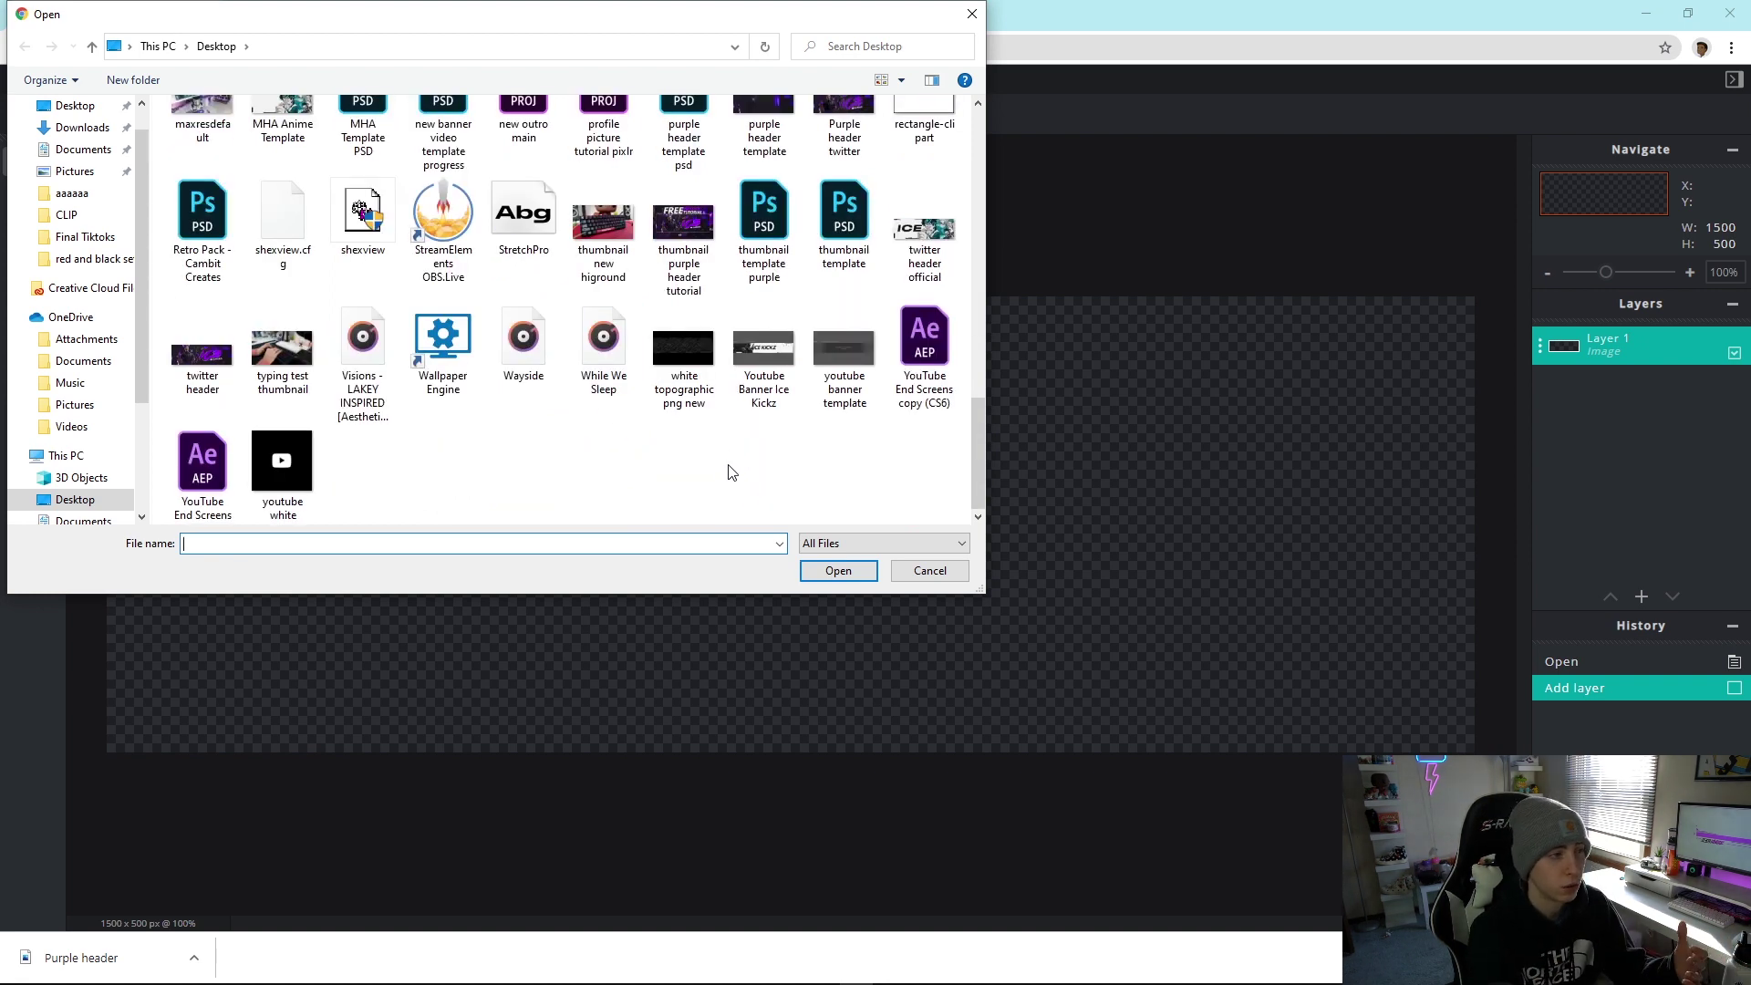
pyautogui.scroll(2, 793, 456)
pyautogui.doubleClick(765, 329)
pyautogui.click(1146, 255)
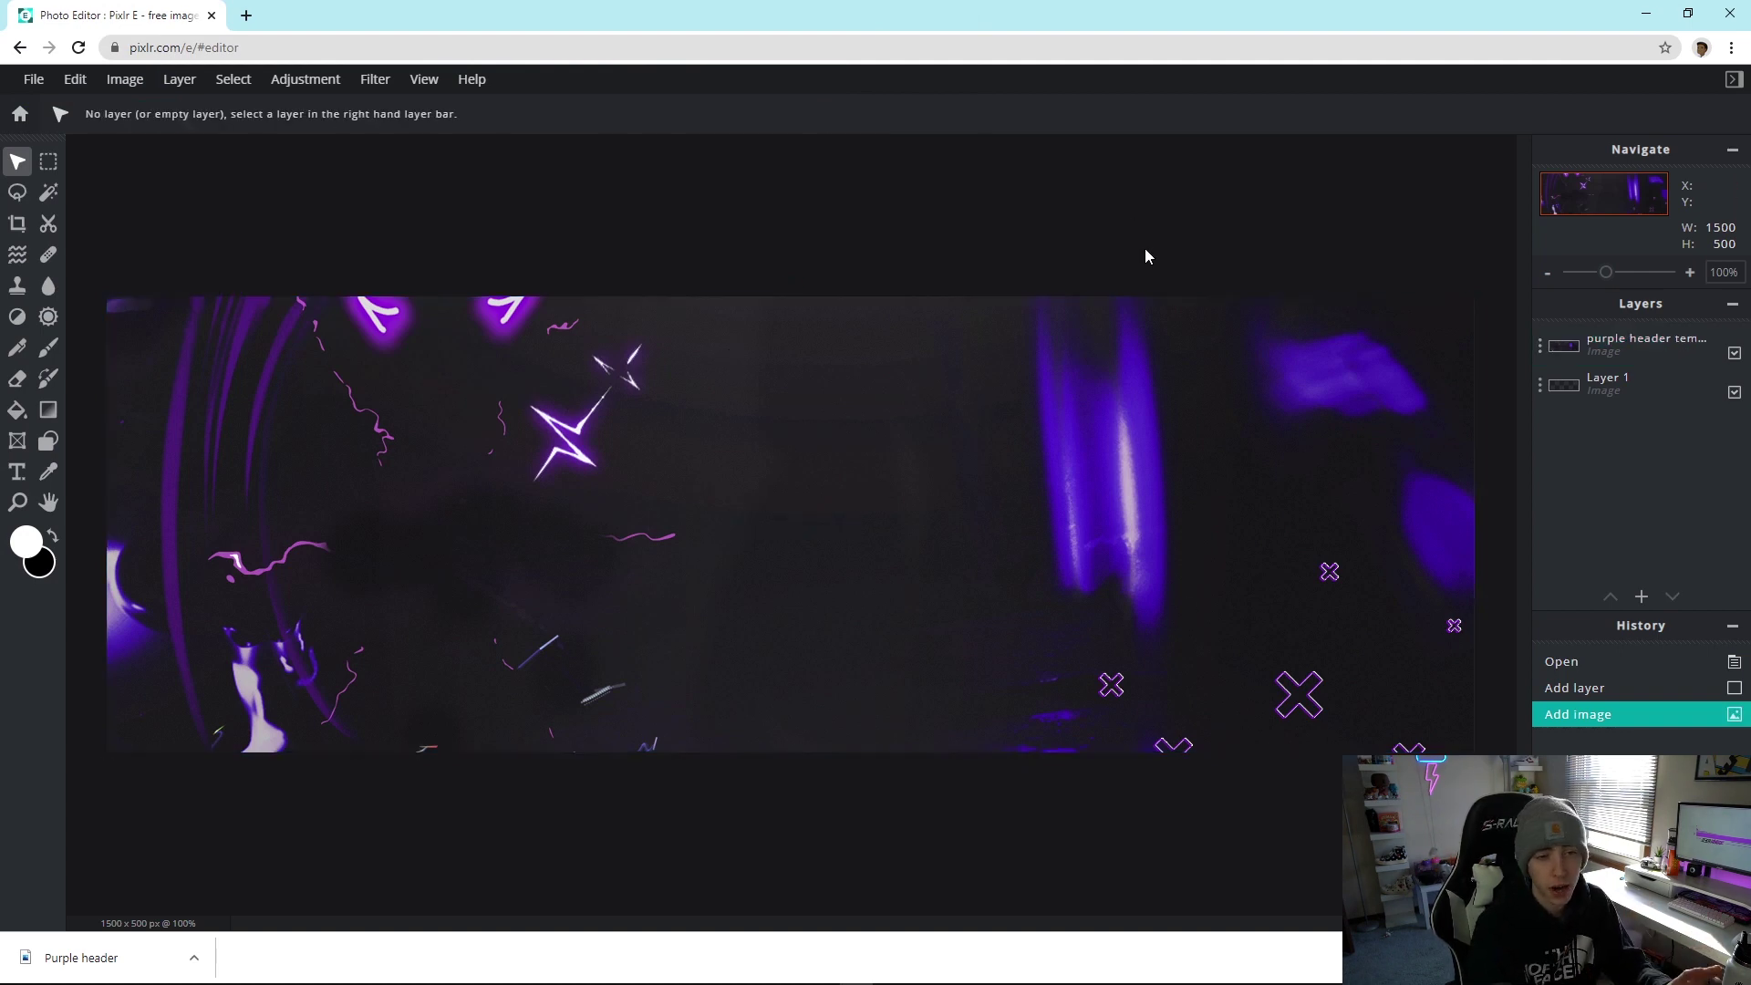
# Step: Lock the purple header template layer's position in the Layers panel
pyautogui.click(1541, 345)
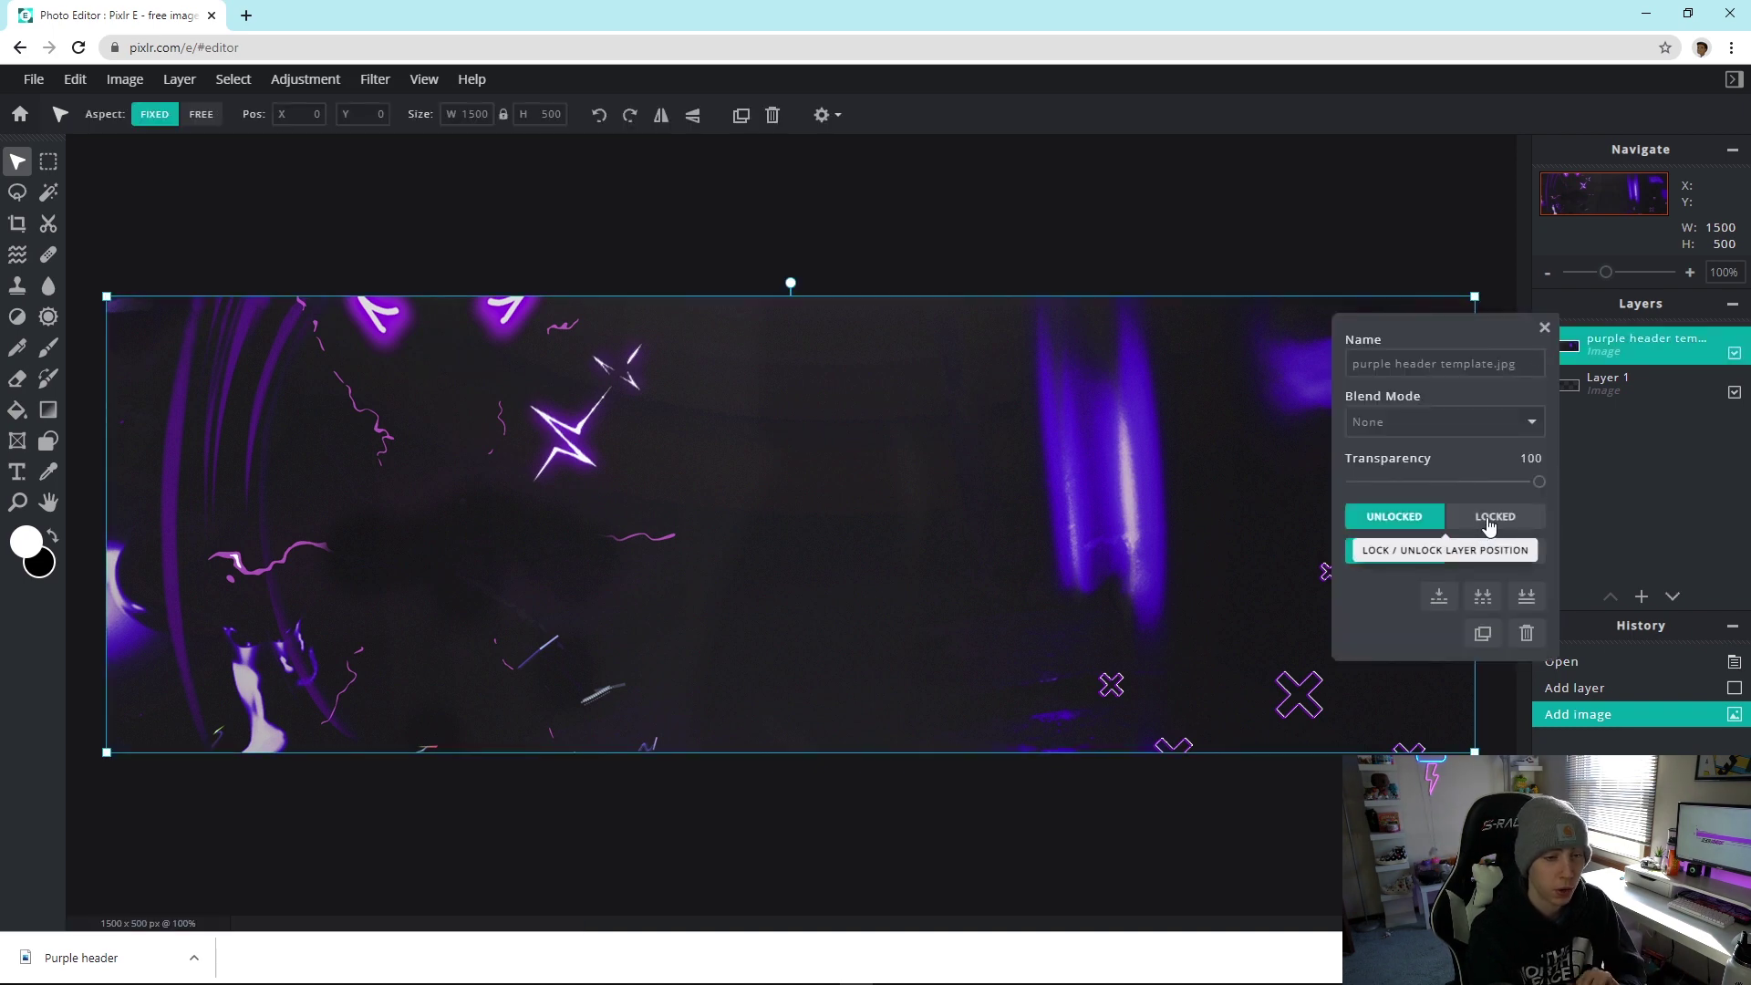
pyautogui.click(1492, 517)
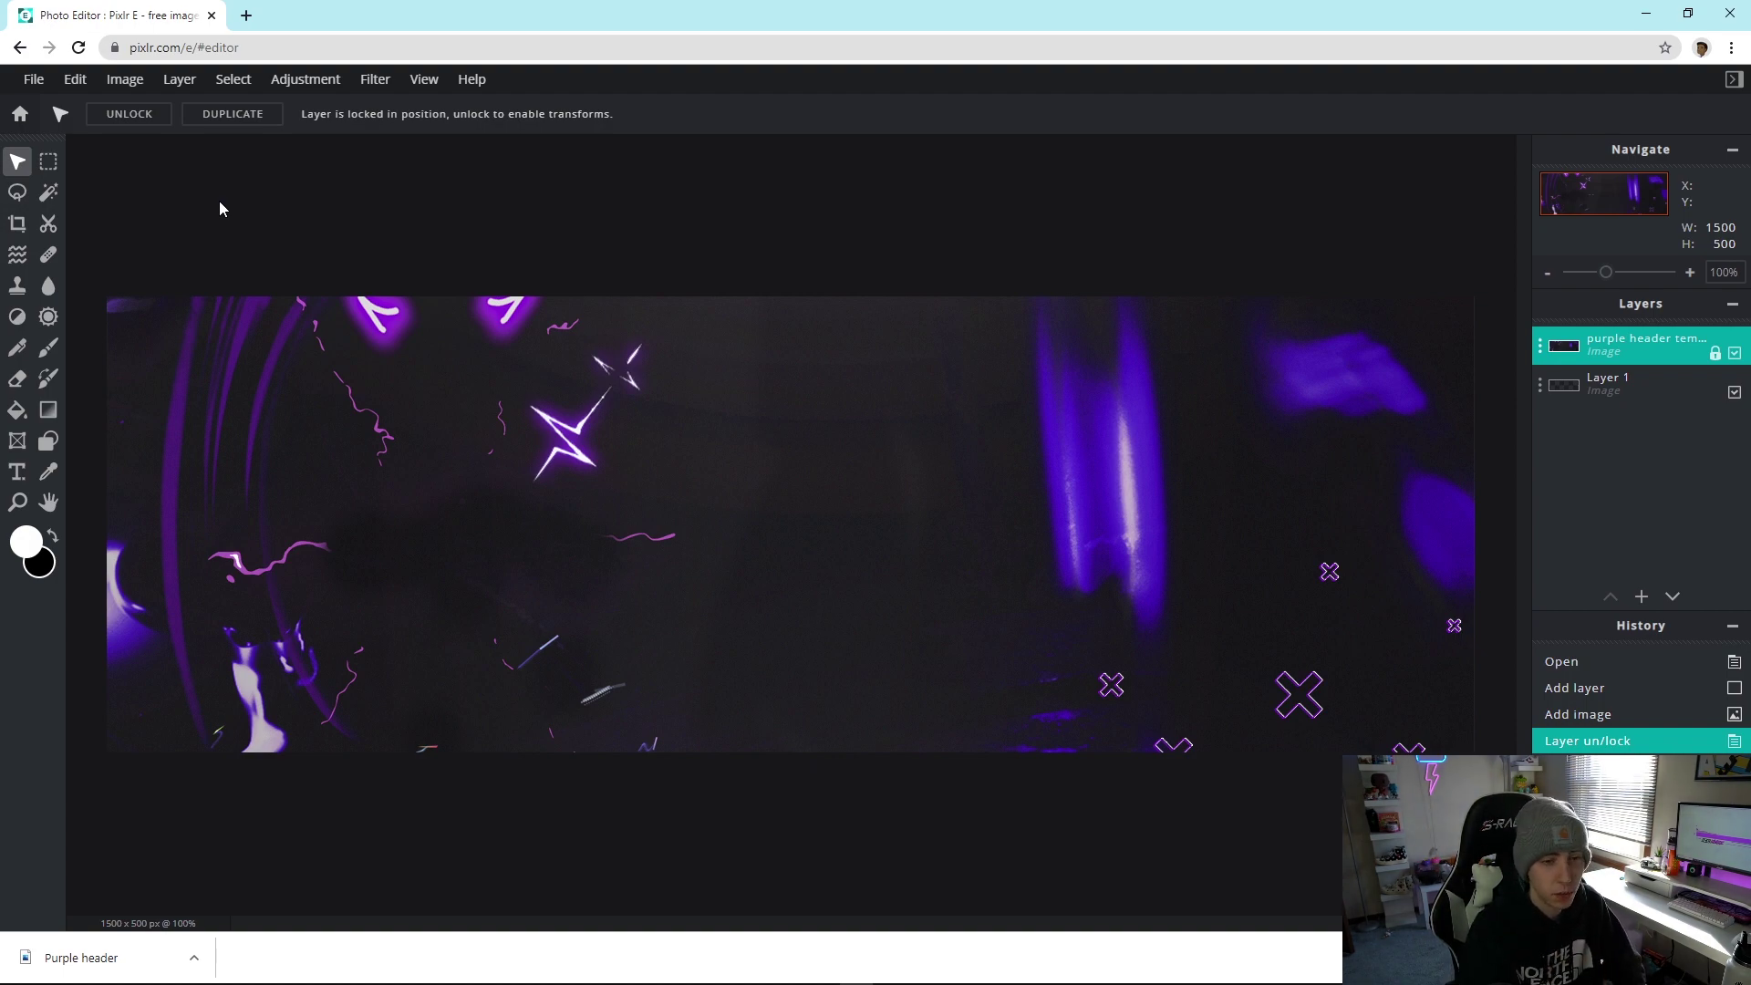
pyautogui.click(179, 79)
pyautogui.click(215, 156)
# Step: Add the character image '1' as a new layer
pyautogui.scroll(-5, 609, 354)
pyautogui.scroll(5, 638, 357)
pyautogui.scroll(-2, 353, 380)
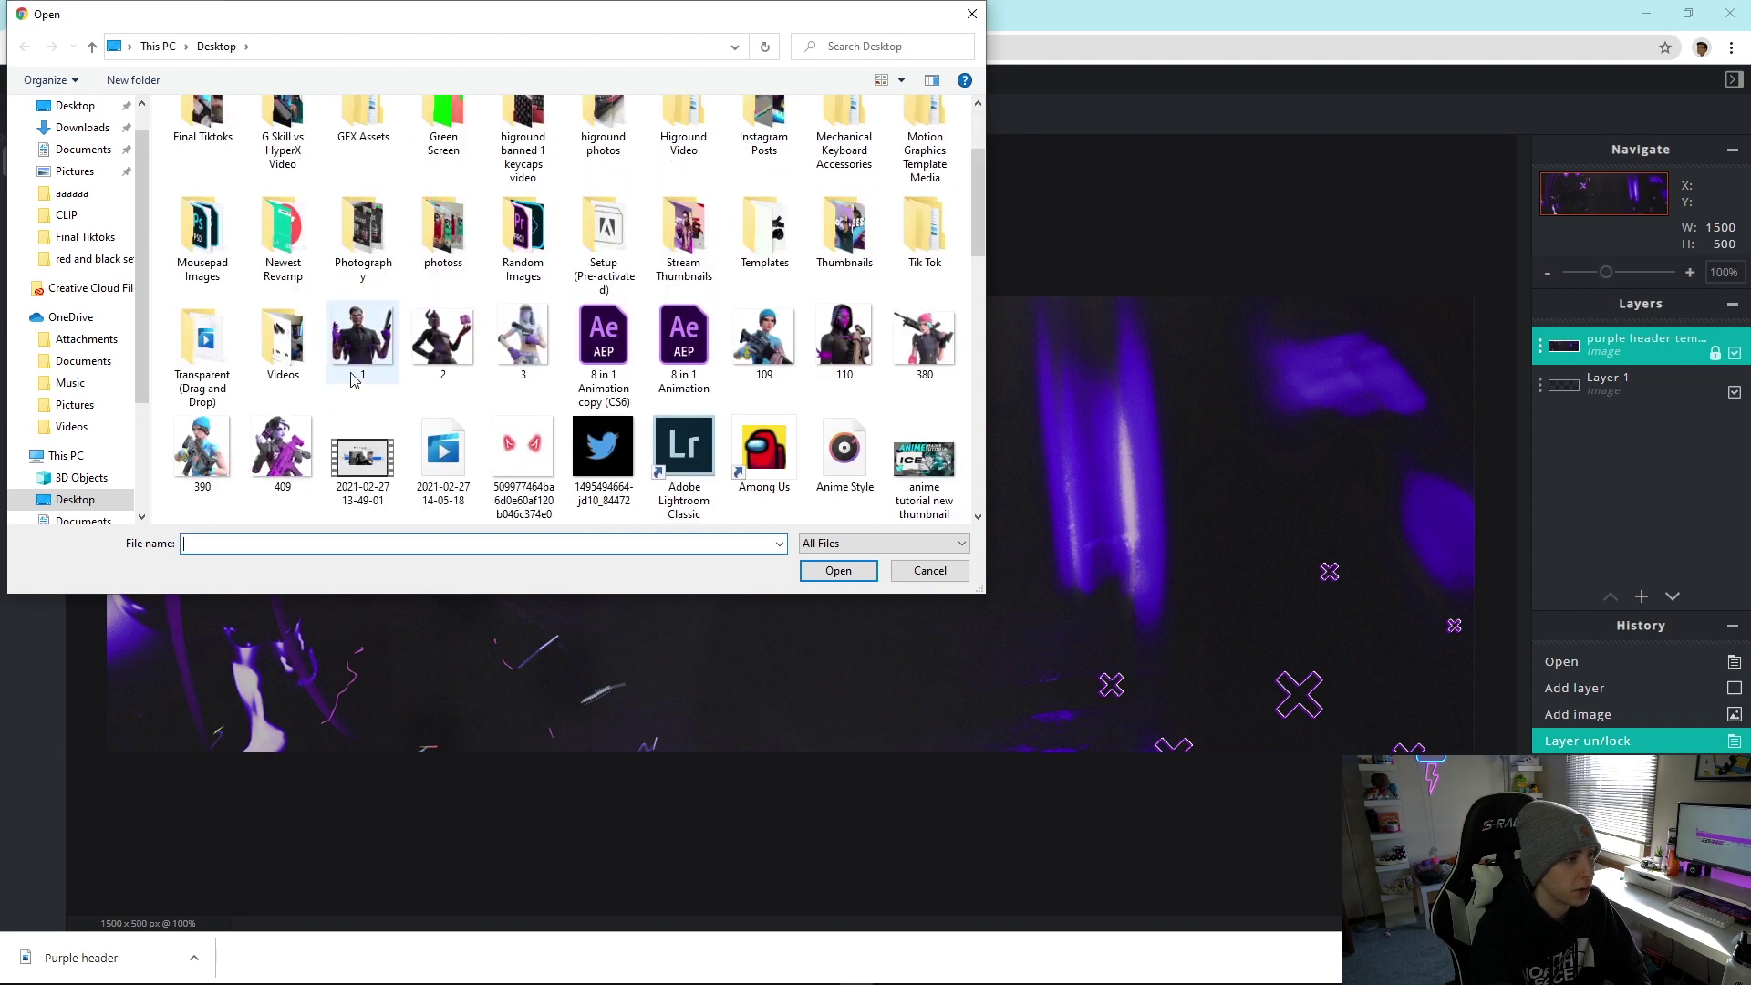
pyautogui.doubleClick(354, 379)
# Step: Scale the character to the full 500 px height (518×500) and place it at the banner's left
pyautogui.moveTo(727, 391); pyautogui.dragTo(601, 570)
pyautogui.moveTo(1160, 211); pyautogui.dragTo(606, 746)
pyautogui.moveTo(451, 845); pyautogui.dragTo(545, 432)
pyautogui.moveTo(257, 334); pyautogui.dragTo(216, 298)
pyautogui.moveTo(424, 394); pyautogui.dragTo(462, 392)
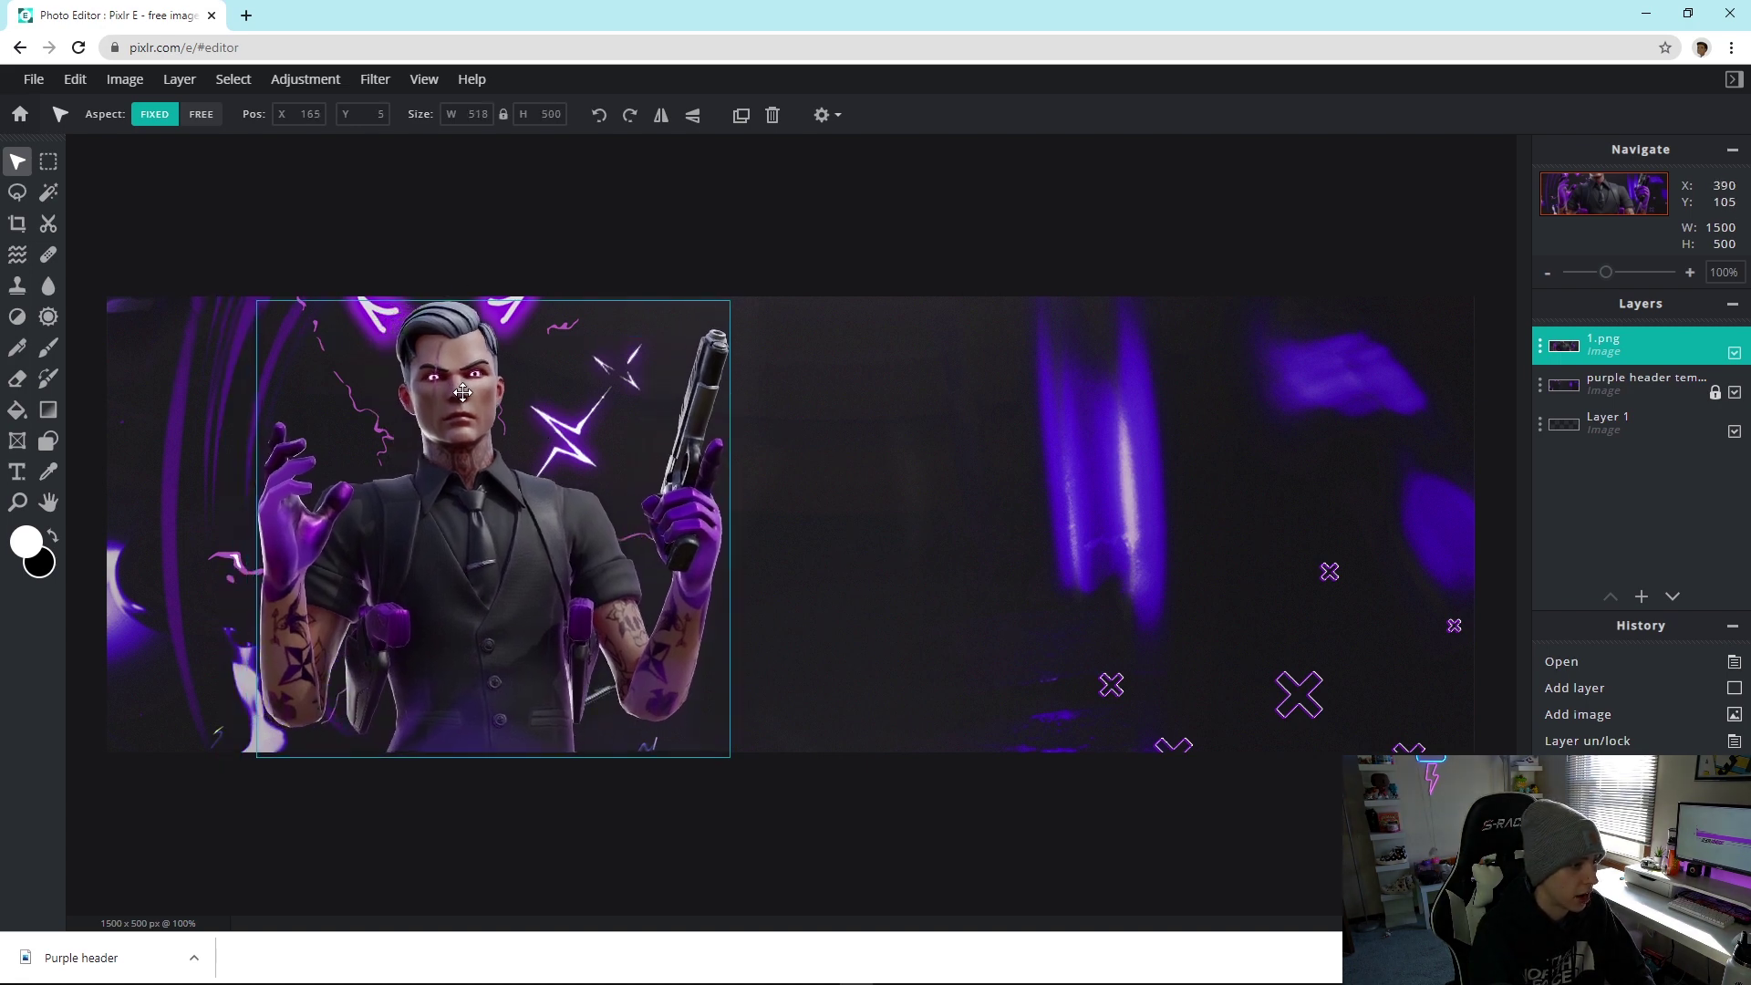
pyautogui.click(811, 205)
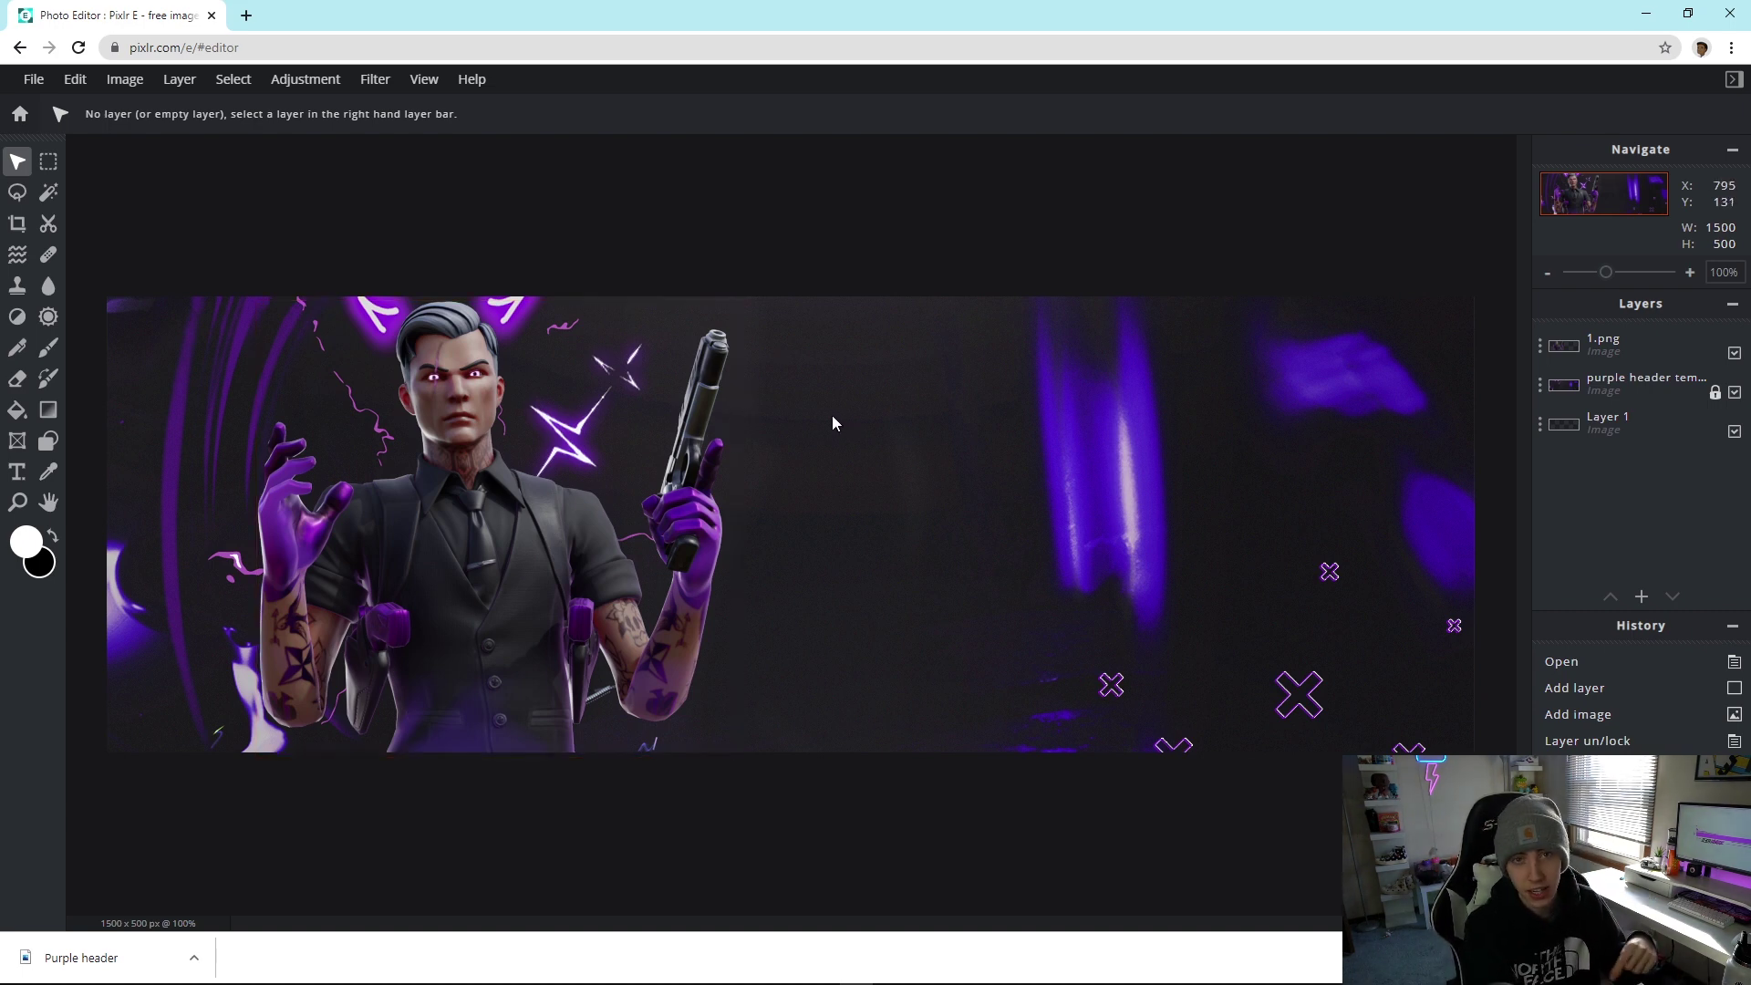
# Step: Add a text layer reading 'ICE' in the DotZero font
pyautogui.click(17, 474)
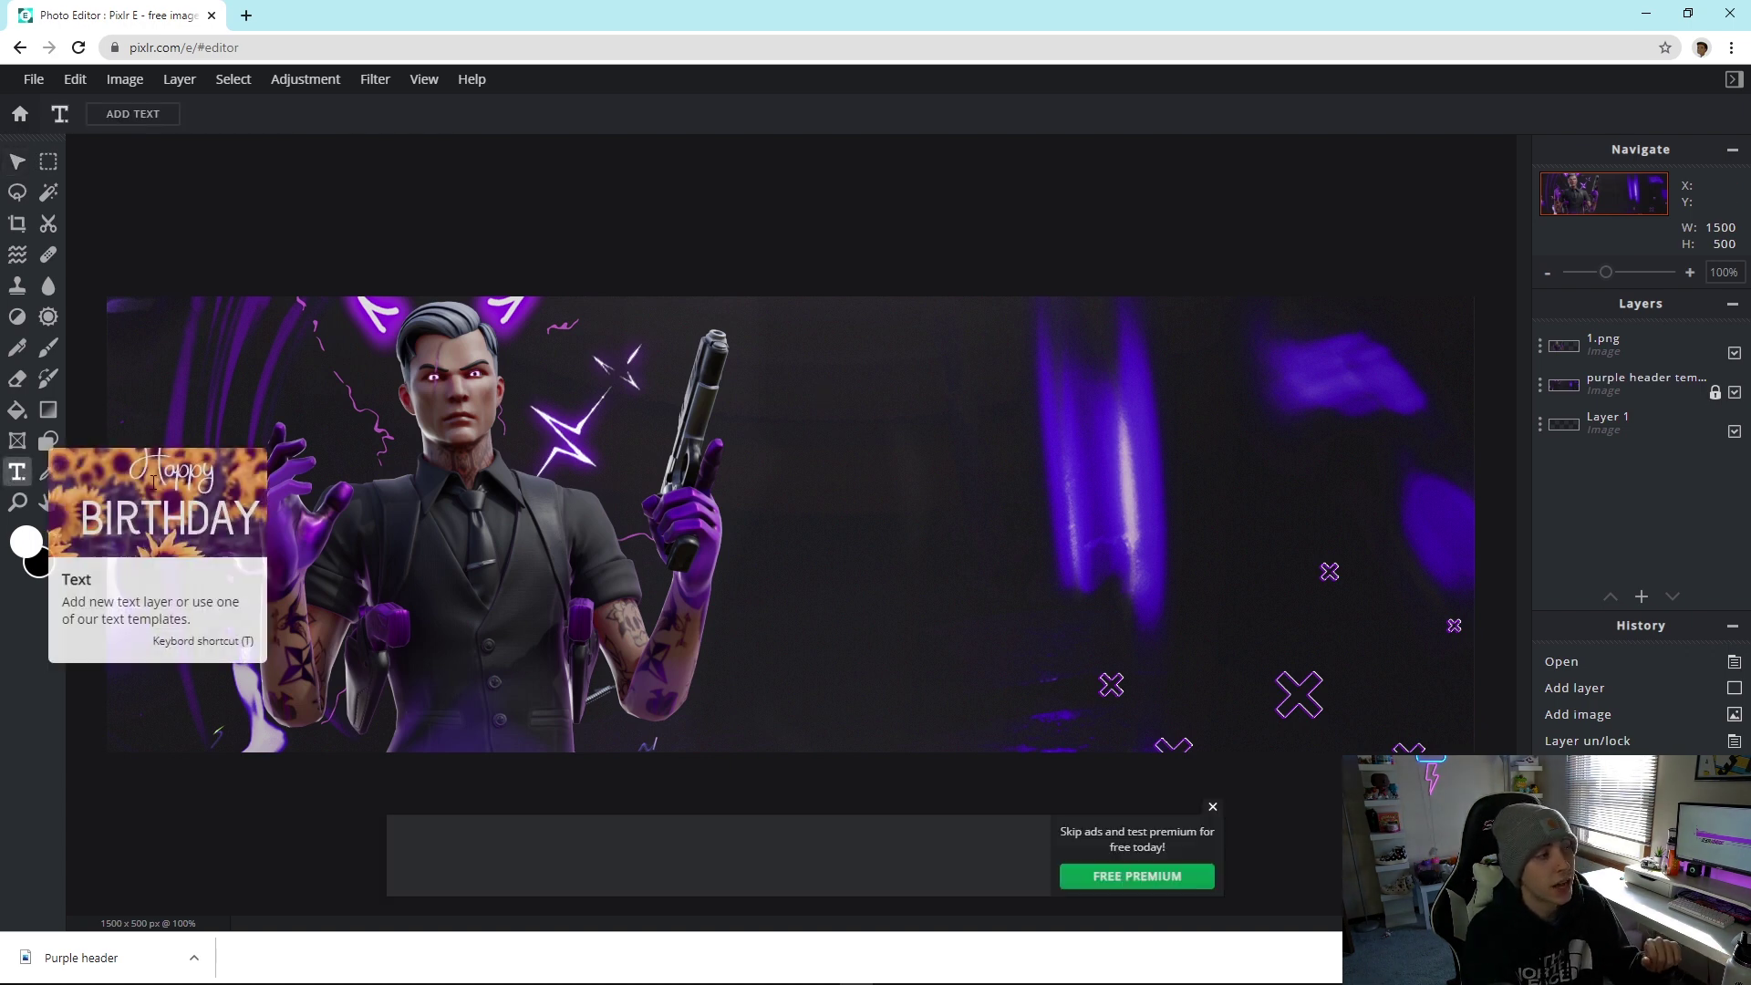
pyautogui.click(137, 114)
pyautogui.click(345, 115)
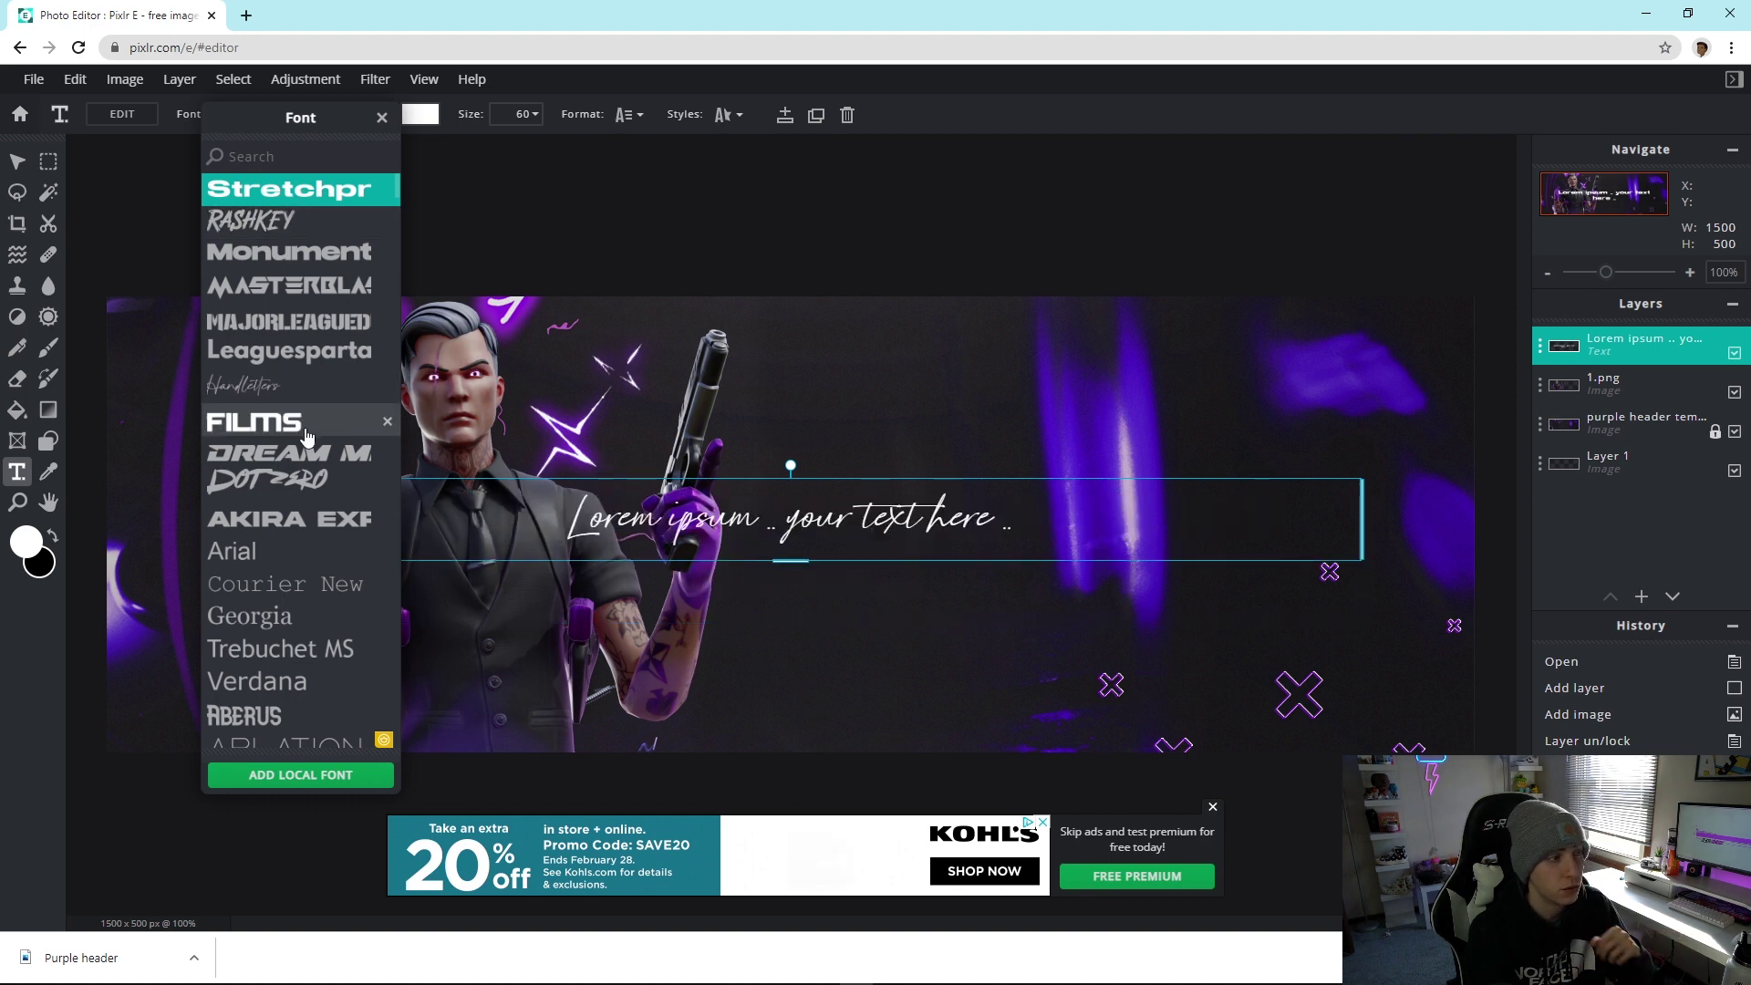
pyautogui.click(307, 486)
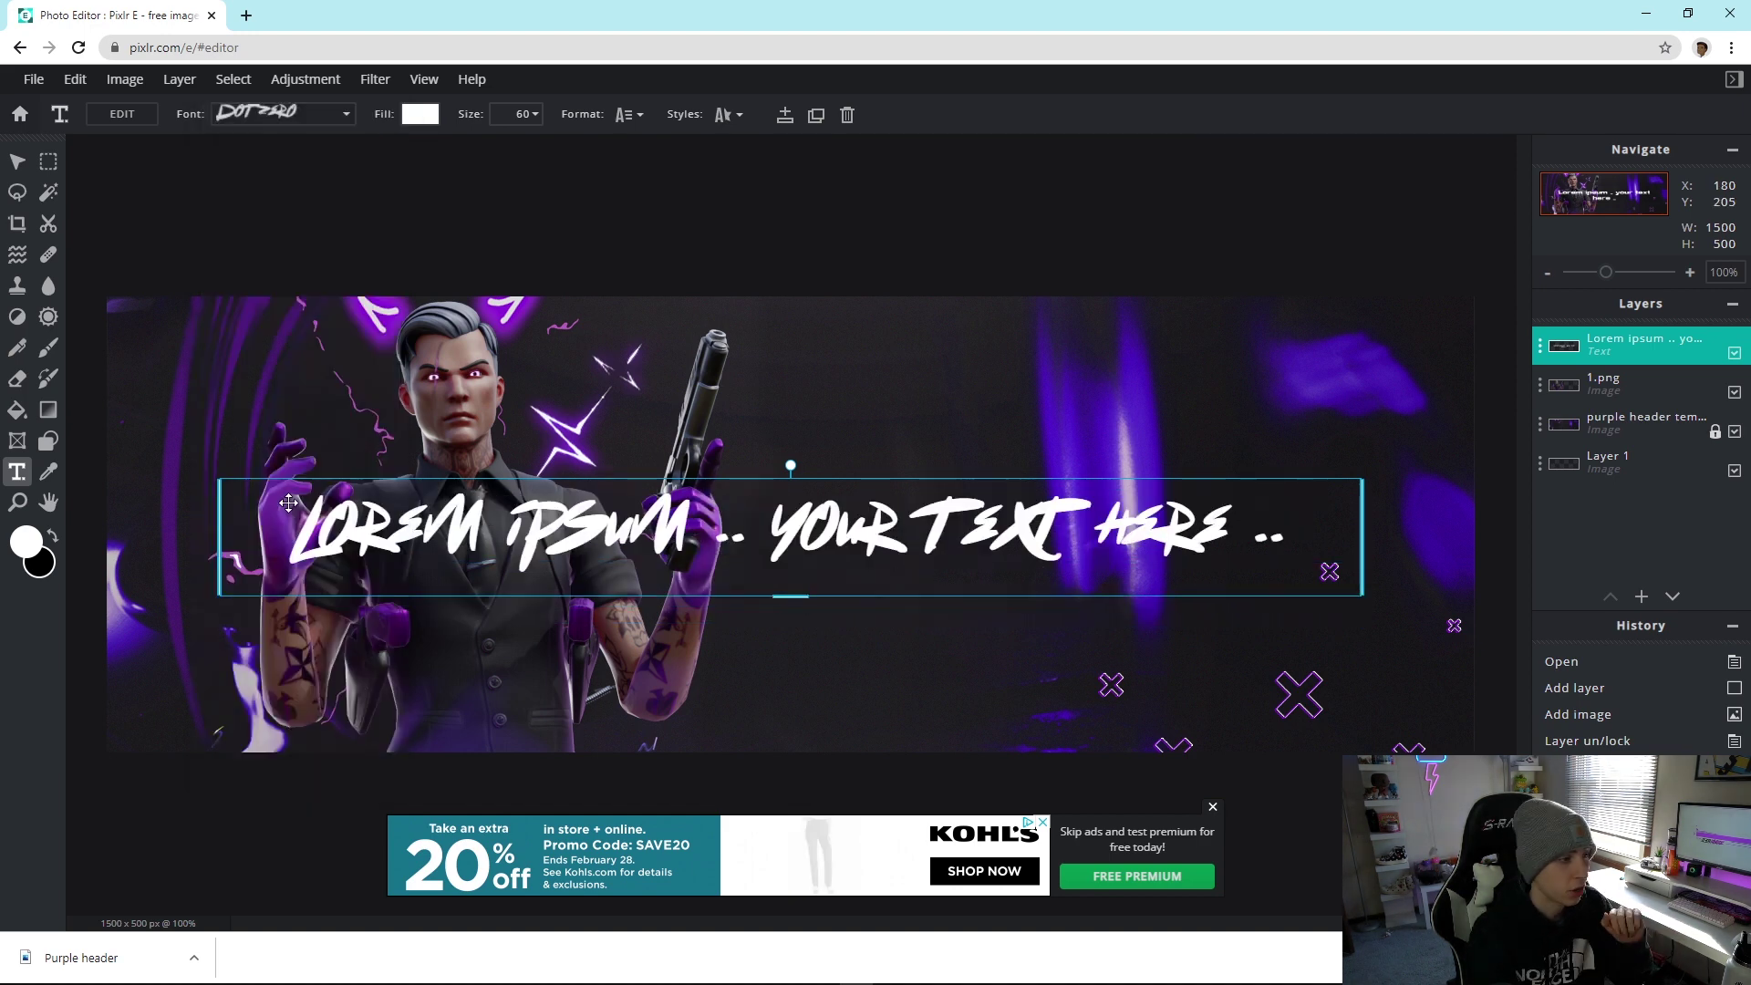
pyautogui.doubleClick(830, 533)
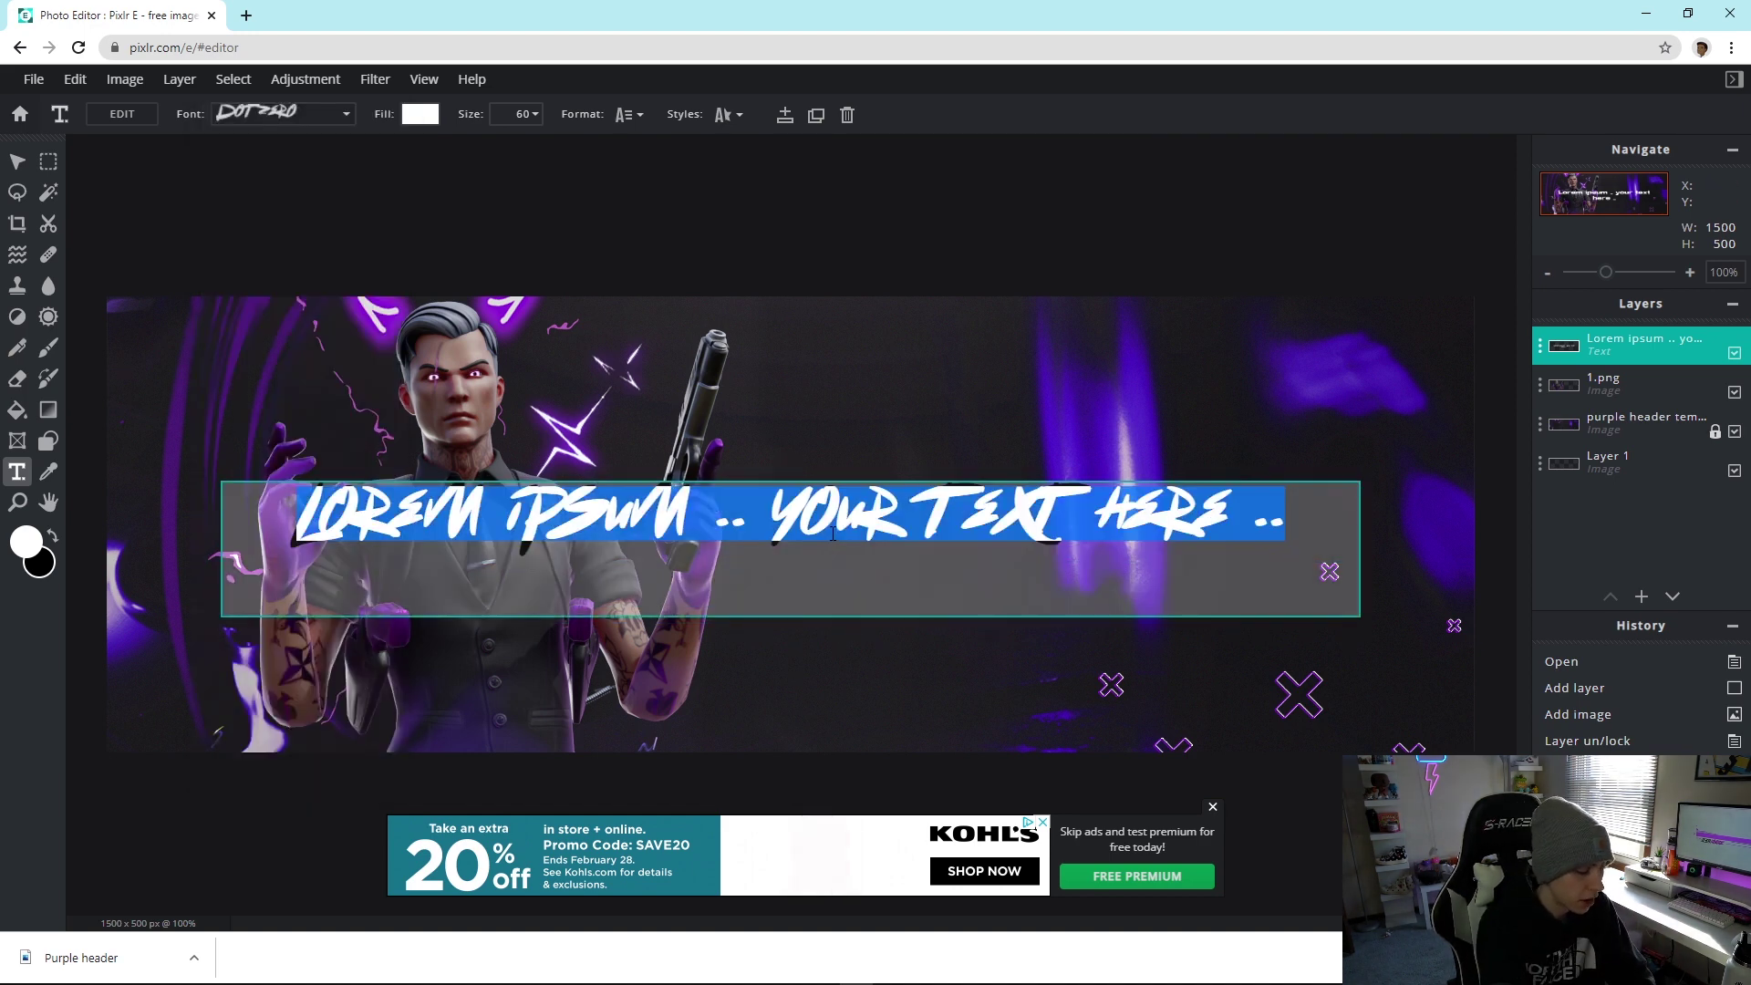
pyautogui.press('BackSpace')
pyautogui.write('ICE')
pyautogui.press('Escape')
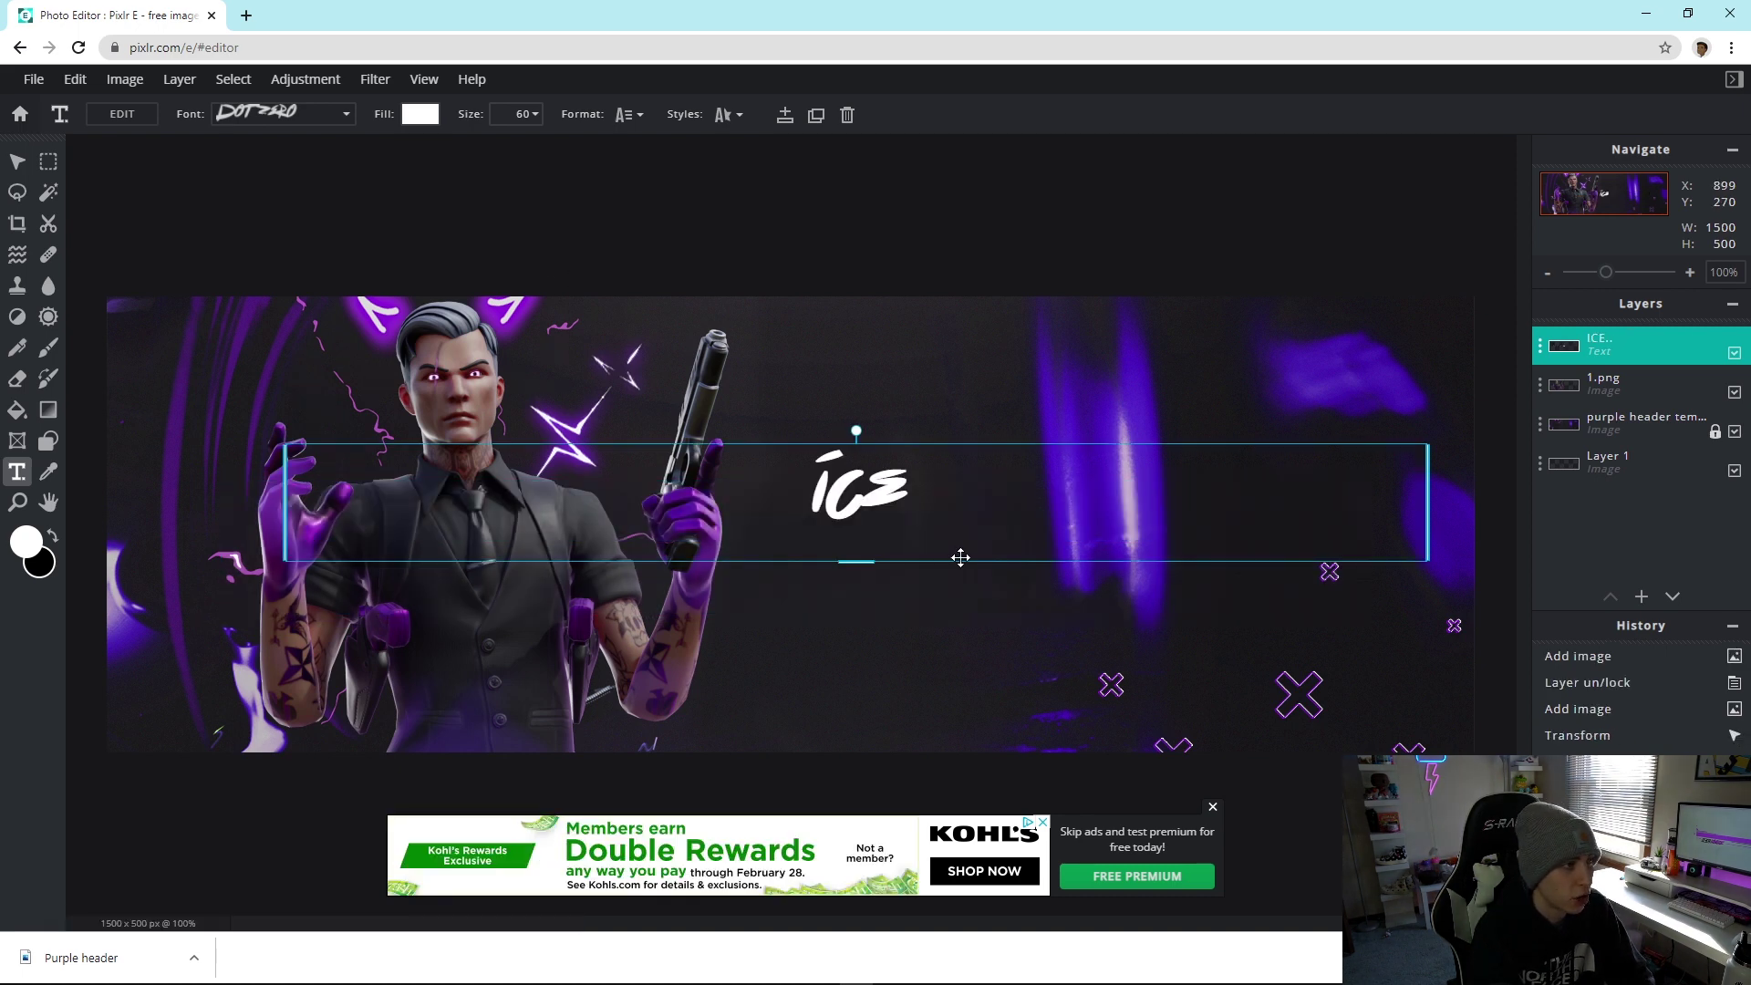
# Step: Set the ICE text's fill colour to violet purple
pyautogui.doubleClick(903, 495)
pyautogui.click(420, 114)
pyautogui.click(508, 348)
pyautogui.click(552, 249)
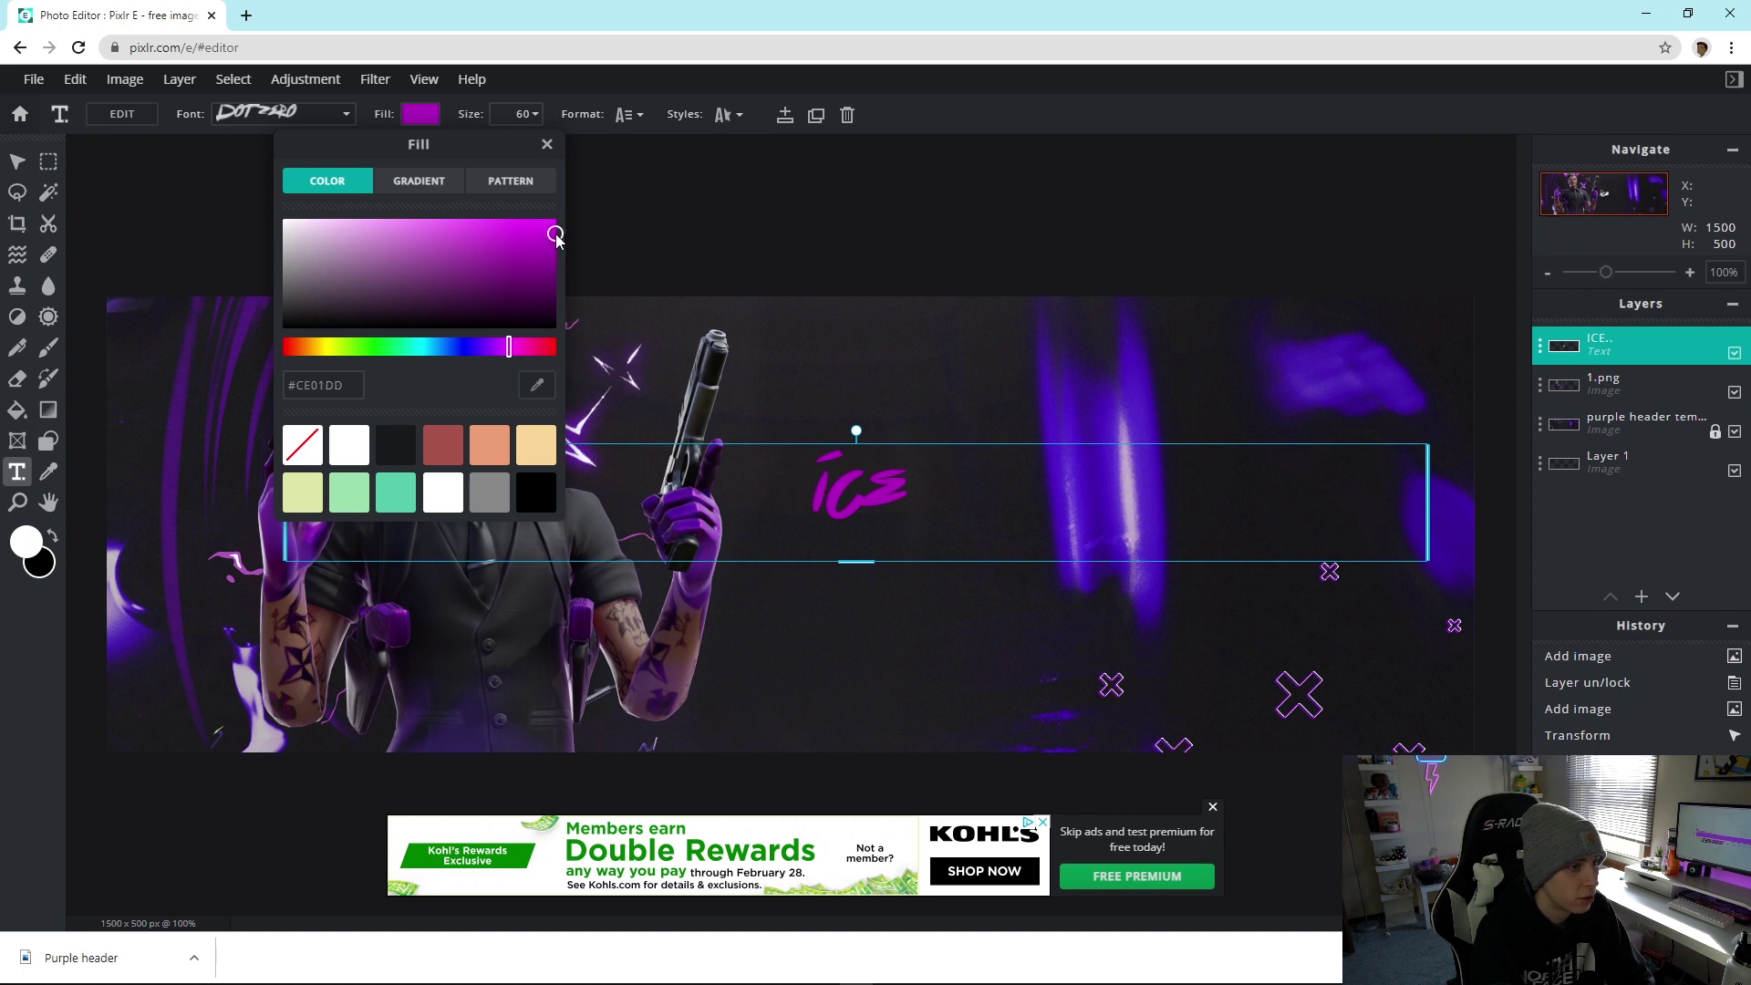
pyautogui.moveTo(556, 238); pyautogui.dragTo(486, 245)
pyautogui.click(547, 146)
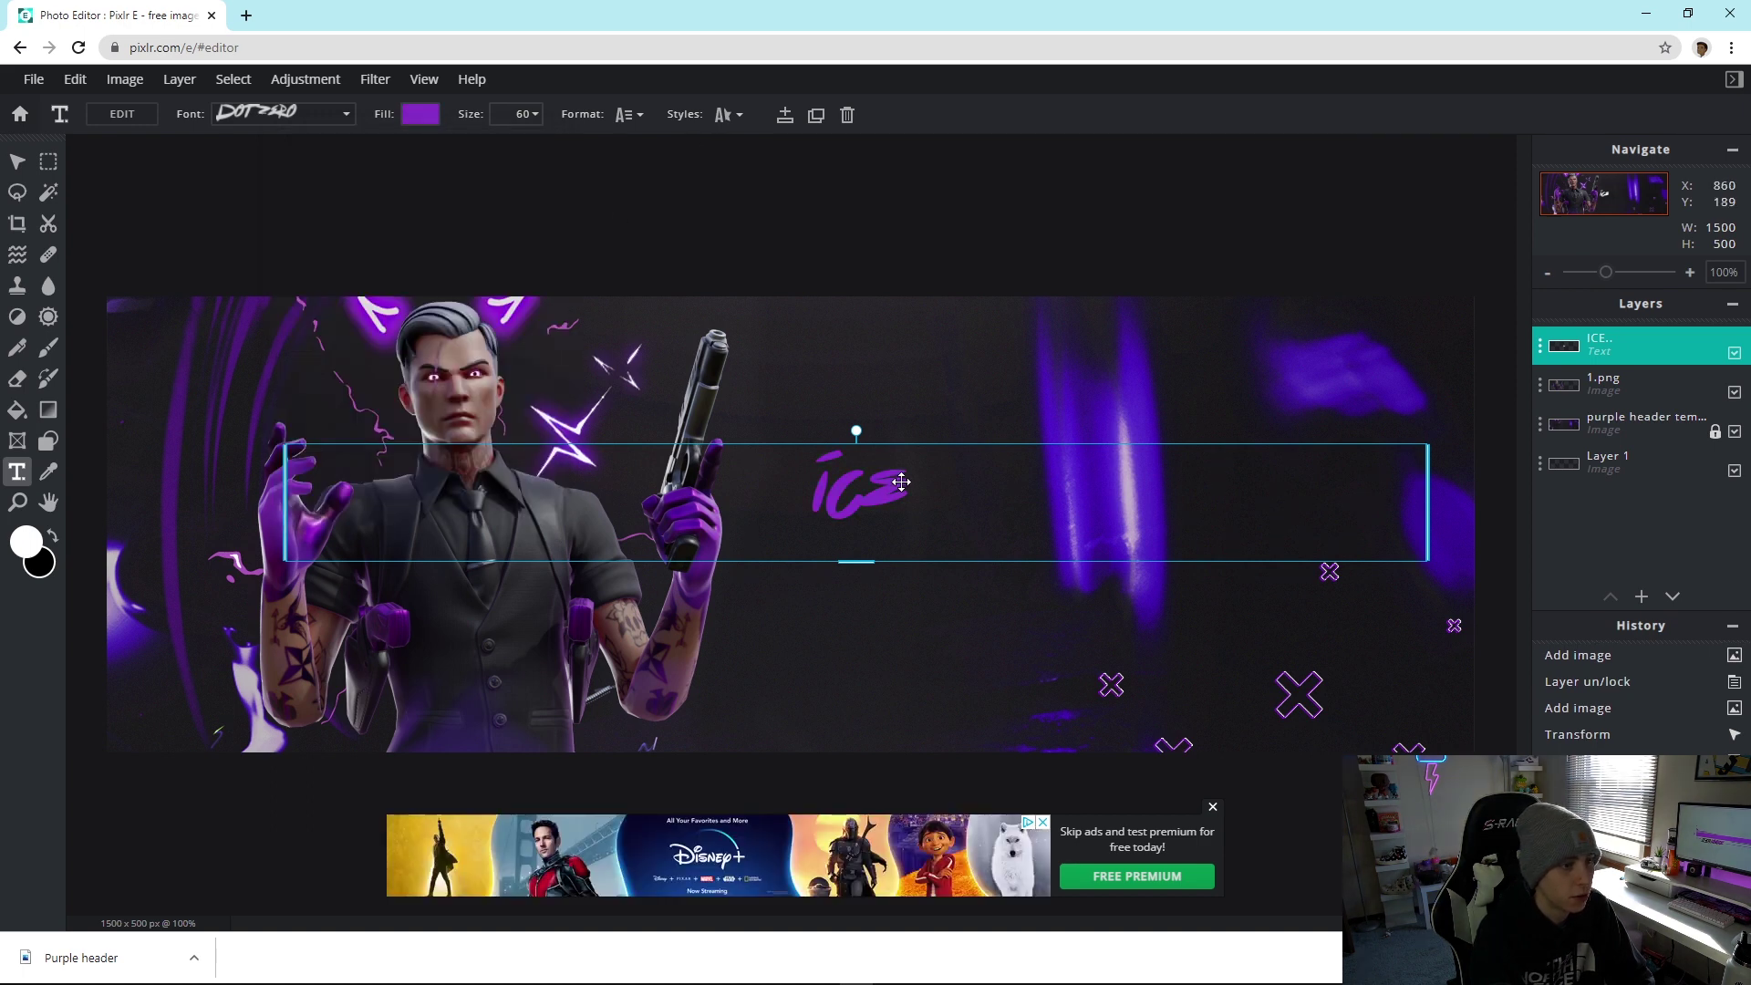
# Step: Enlarge the ICE text and move it up and right, beside the character
pyautogui.click(535, 114)
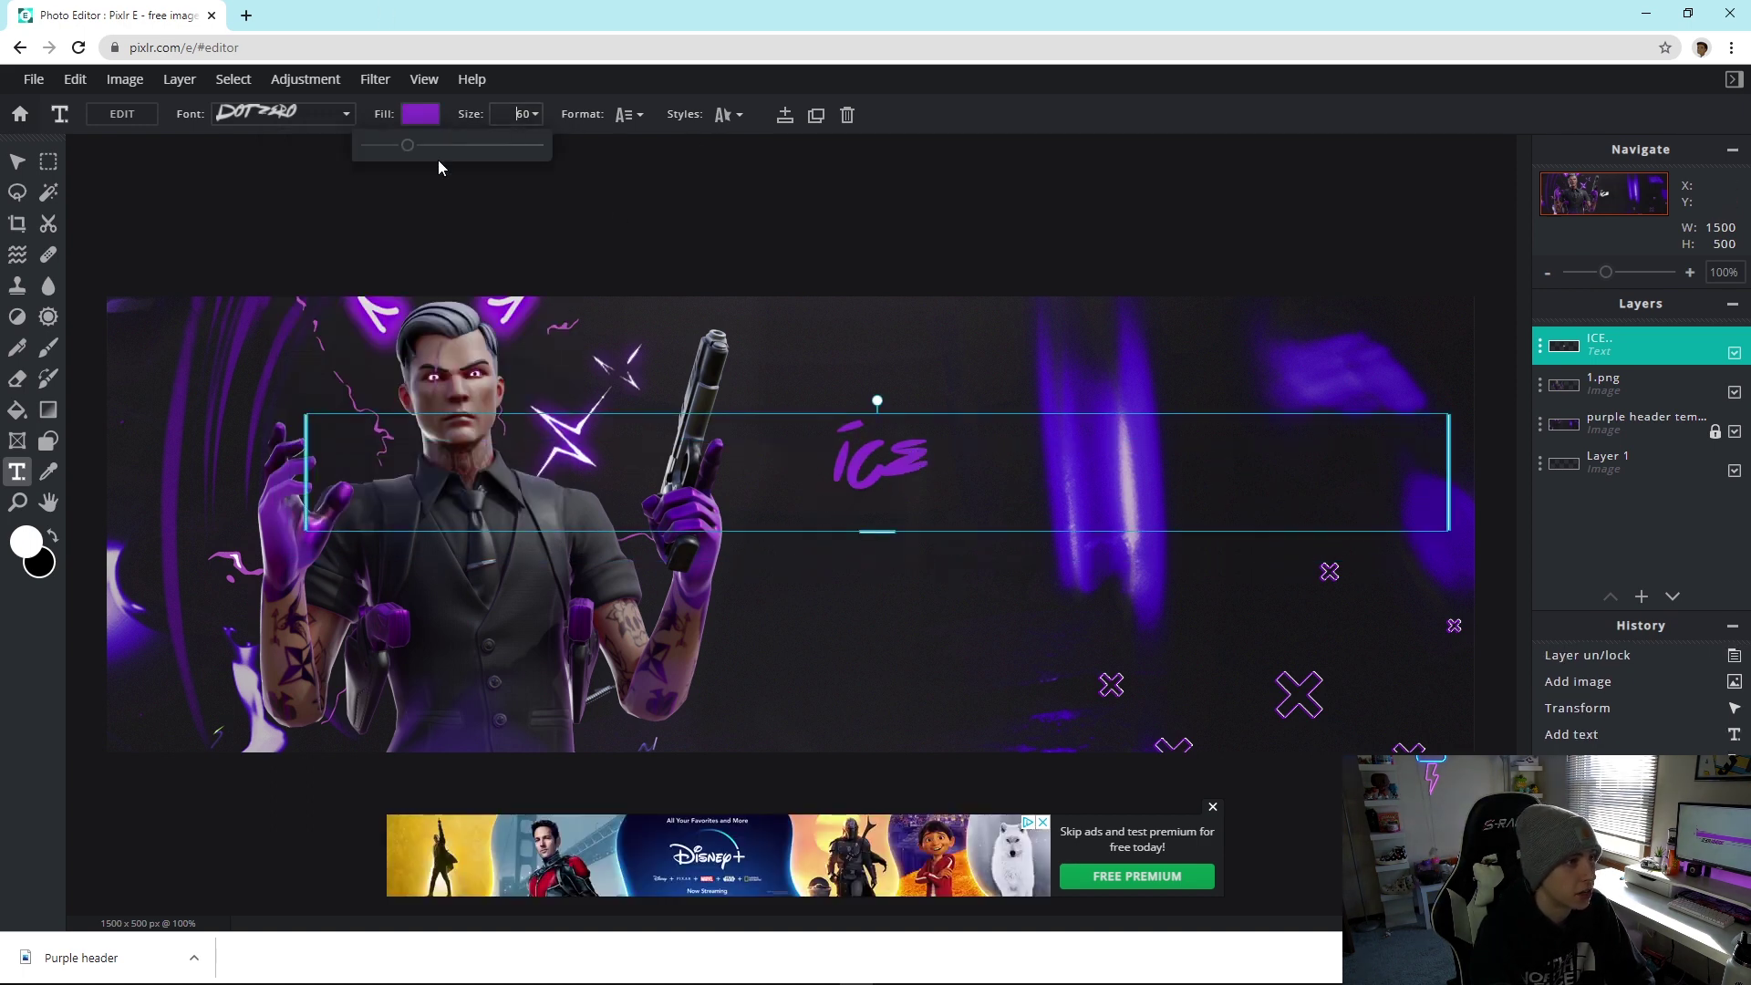
pyautogui.moveTo(421, 150)
pyautogui.mouseDown()
pyautogui.moveTo(461, 155)
pyautogui.moveTo(445, 155)
pyautogui.mouseUp()
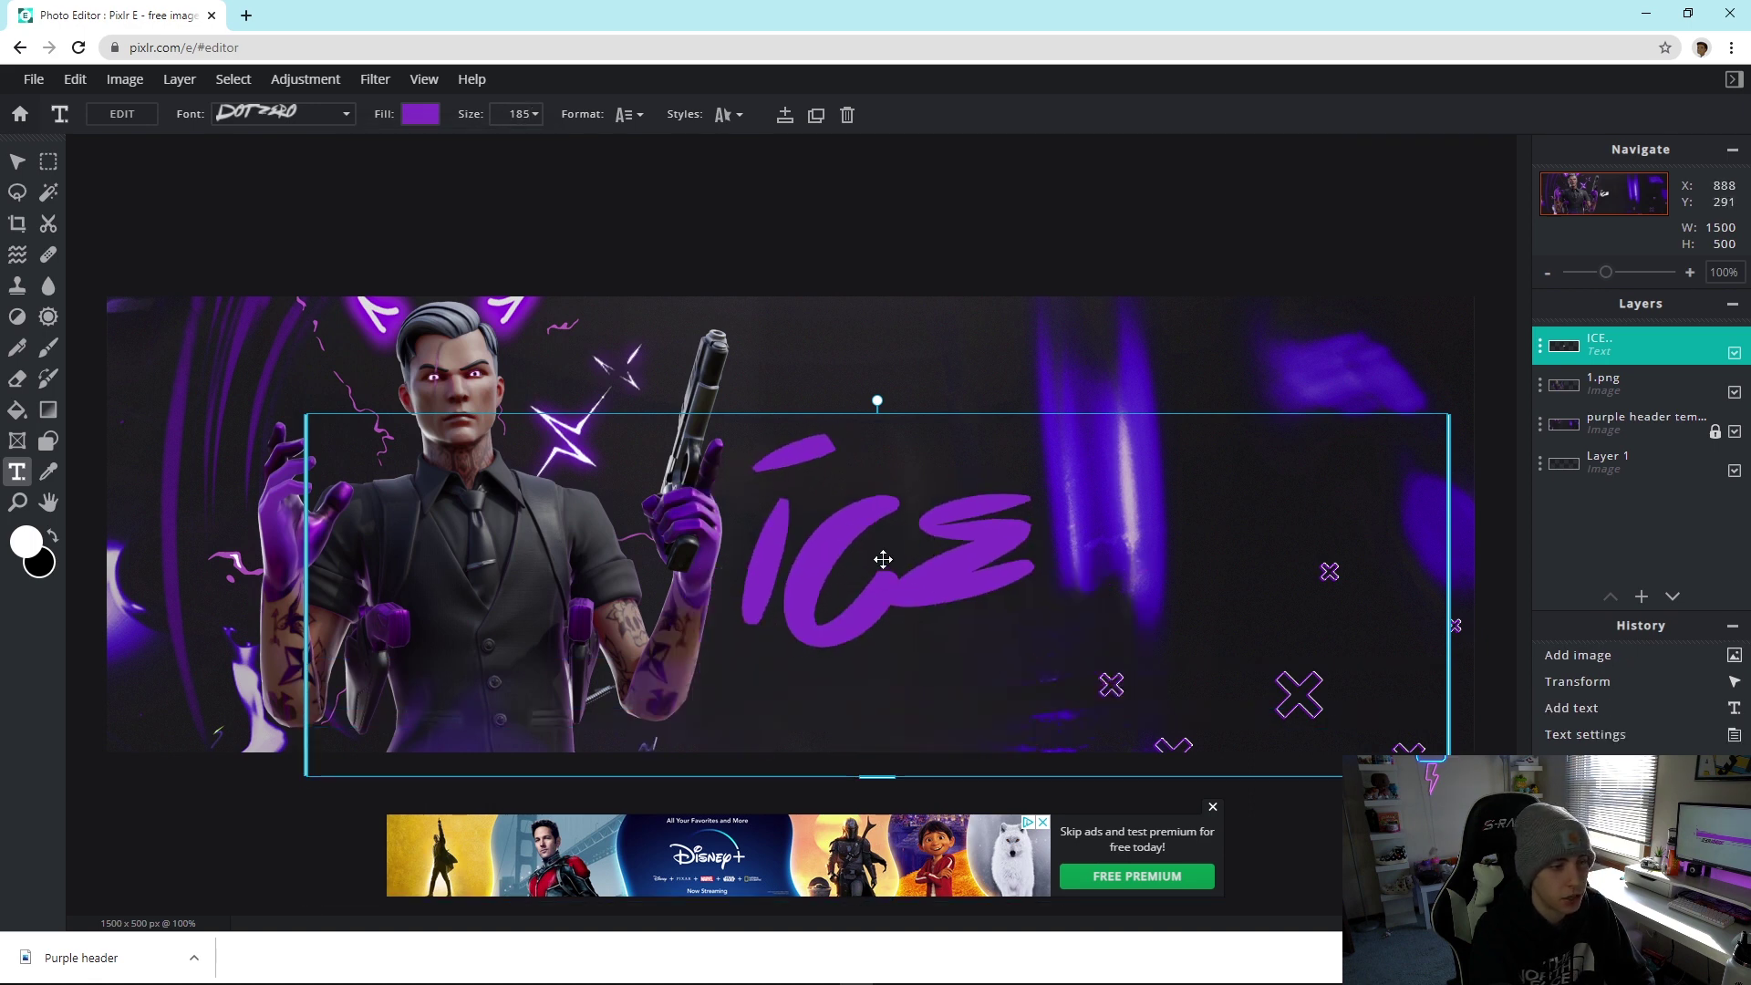
pyautogui.moveTo(892, 584); pyautogui.dragTo(946, 553)
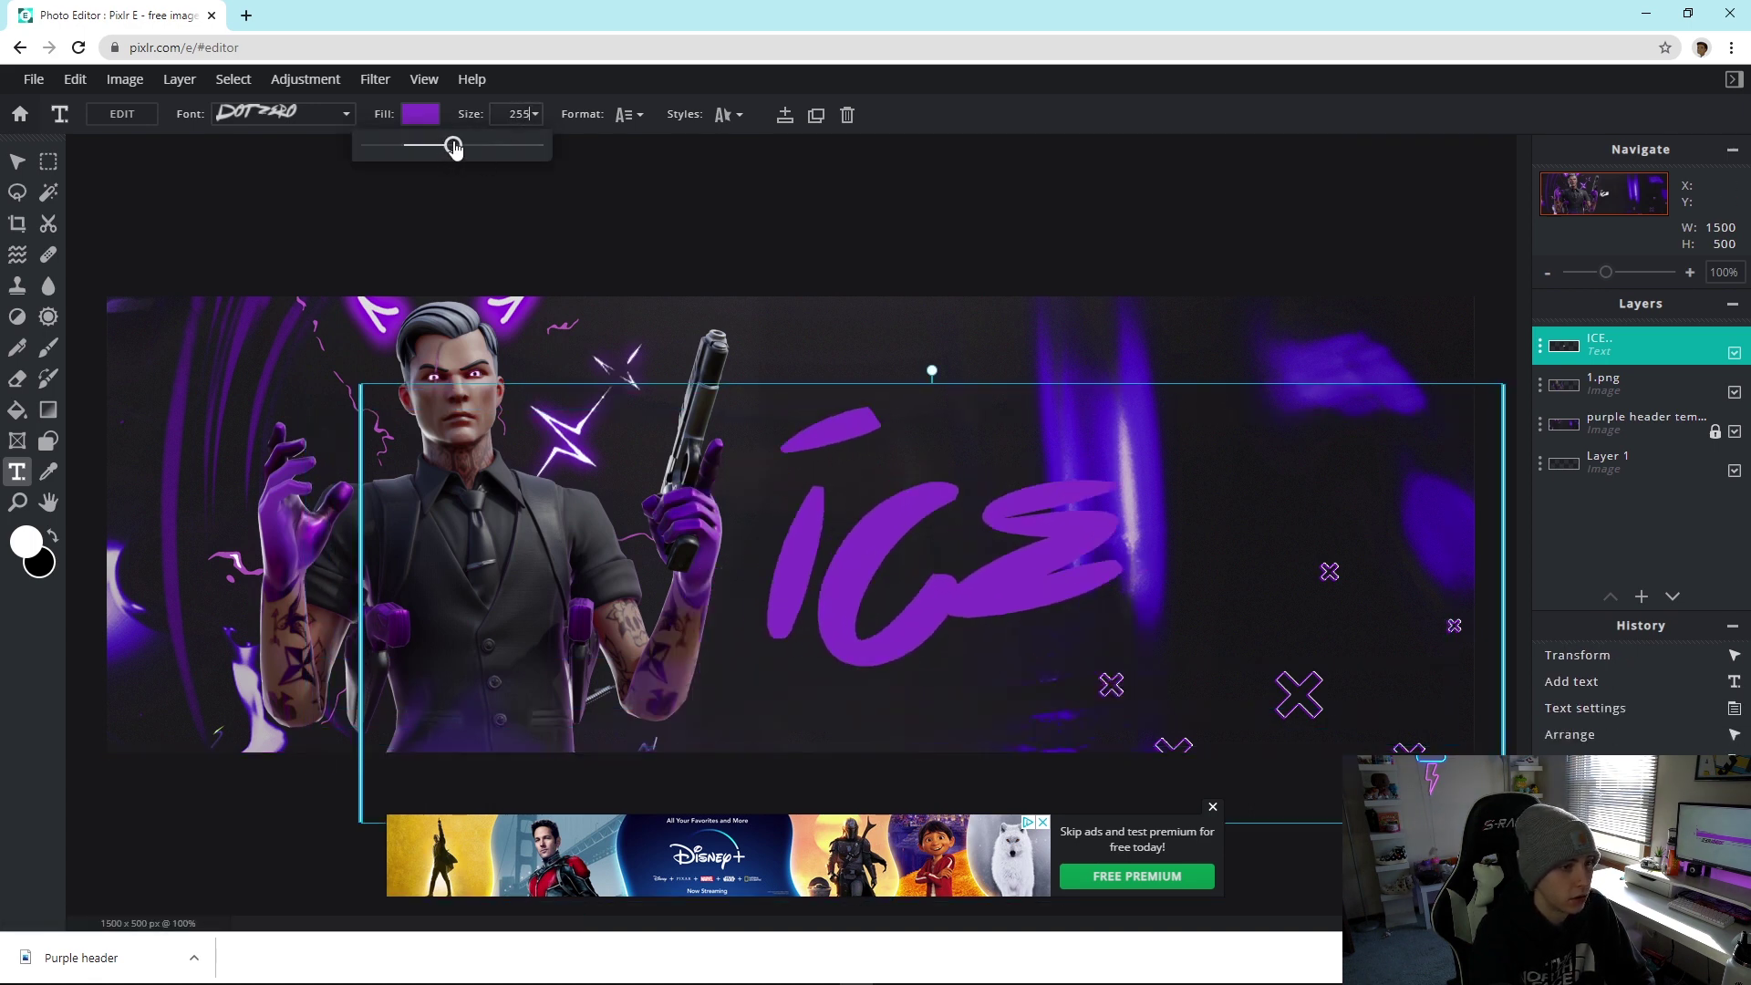